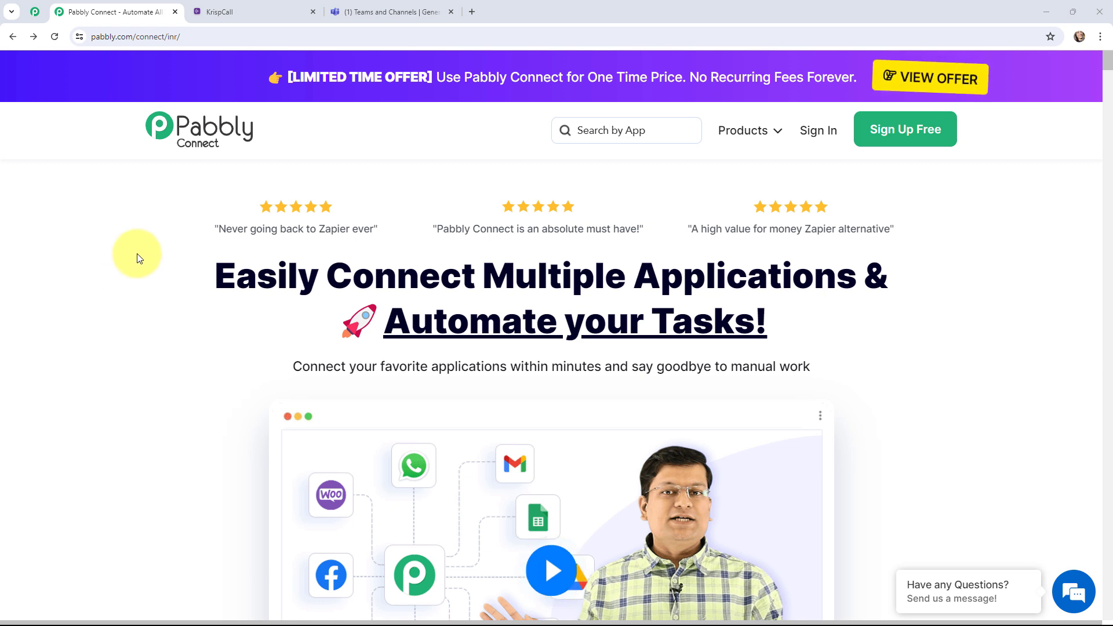
- Review the course enquiry SMS in KrispCall and the matching post in the Course Queries Team channel, and return to Pabbly Connect
click(243, 11)
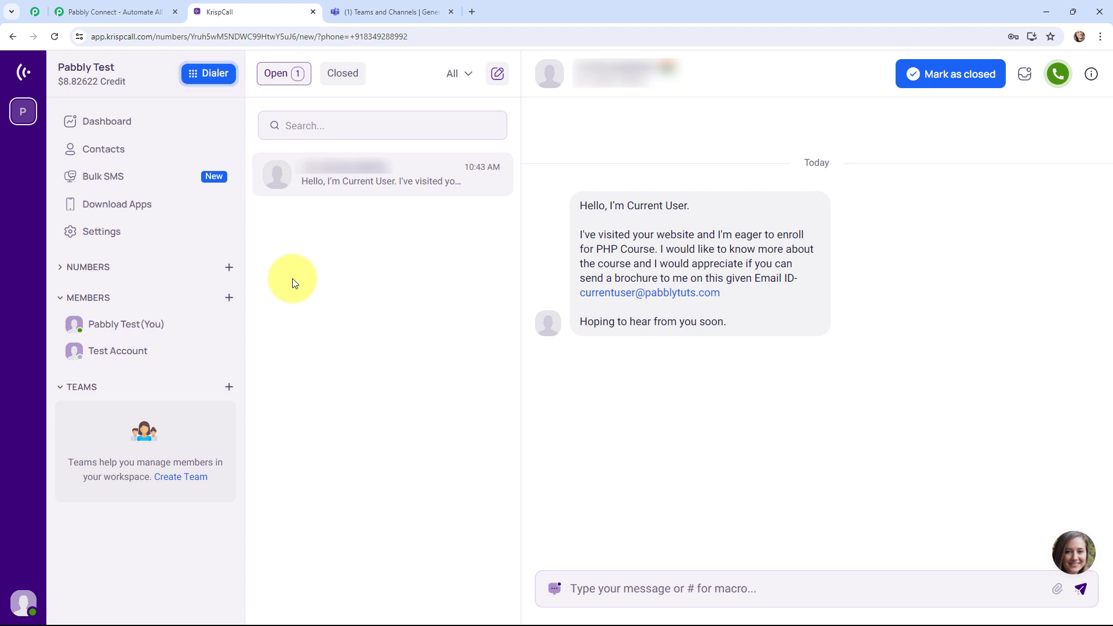
click(426, 6)
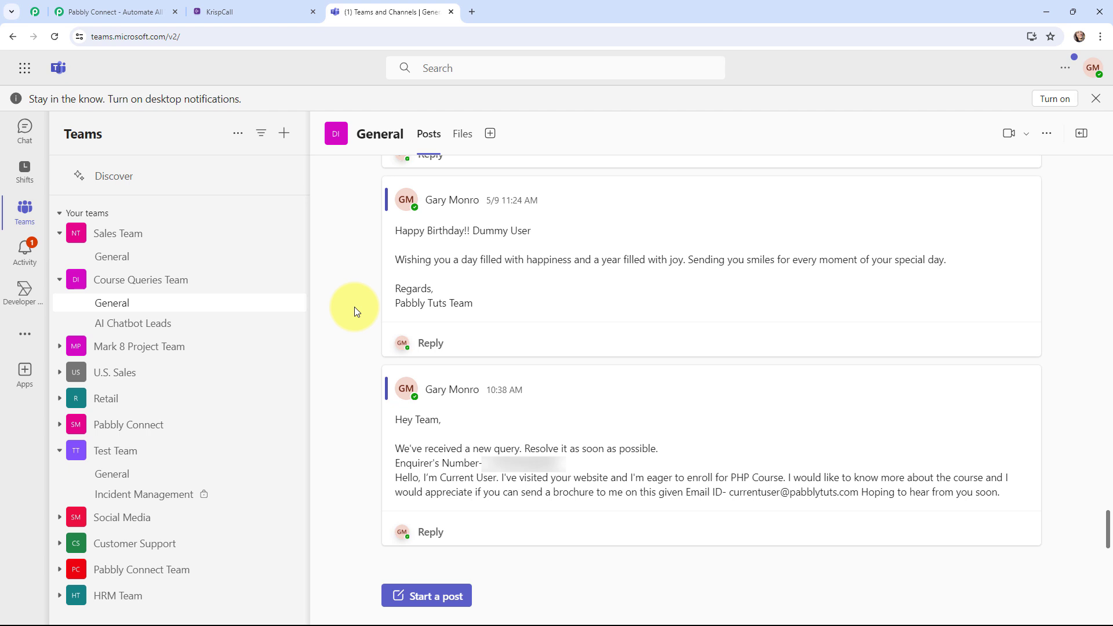
click(130, 6)
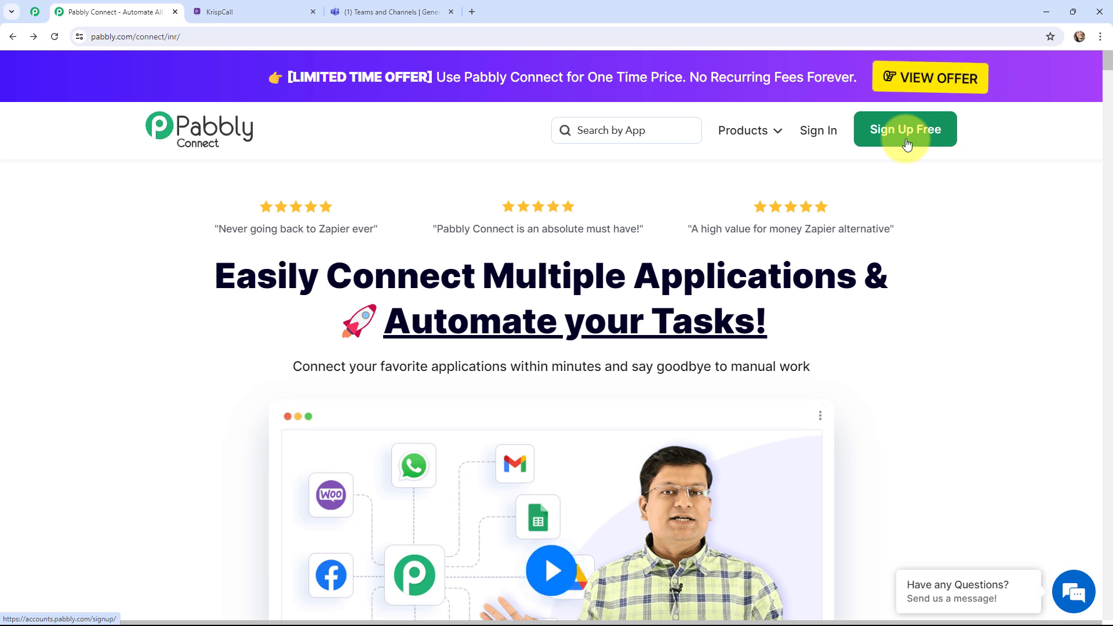
- Sign in to Pabbly Connect and create a workflow named "Send Received KrispCall SMS on Microsoft Teams"
click(818, 132)
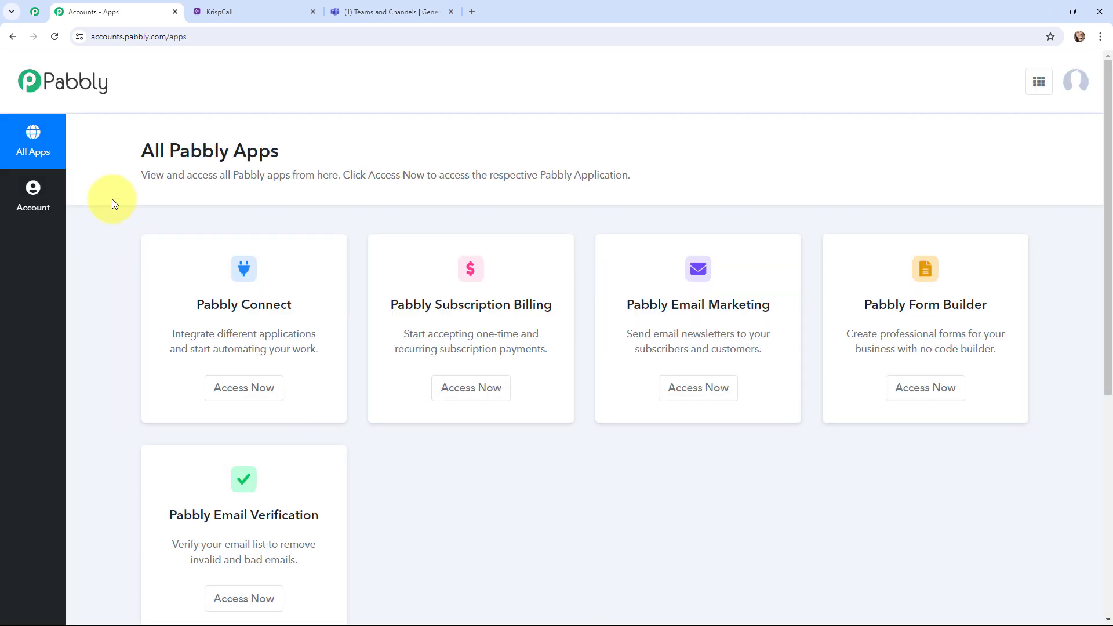
click(238, 386)
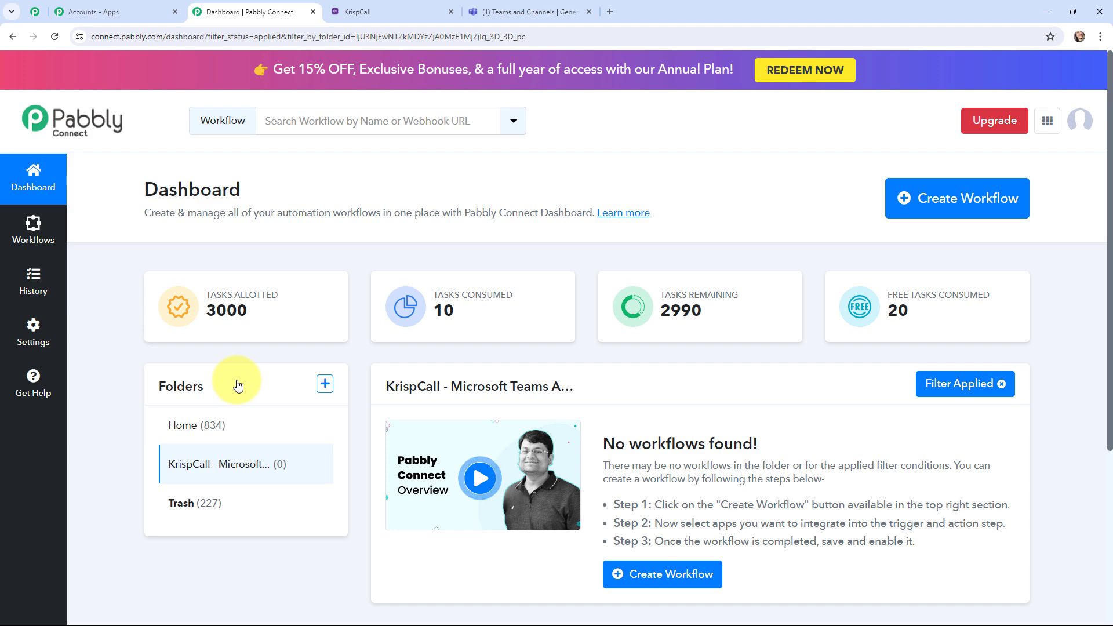
click(947, 200)
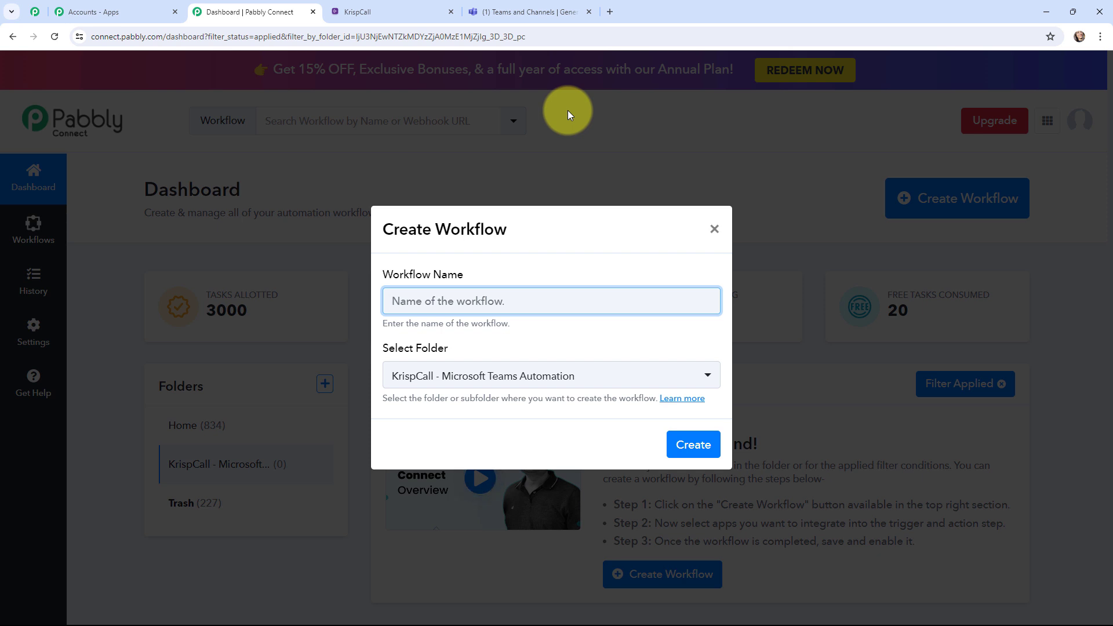
text(Send Received KrispCall SMS on Microsoft Teams)
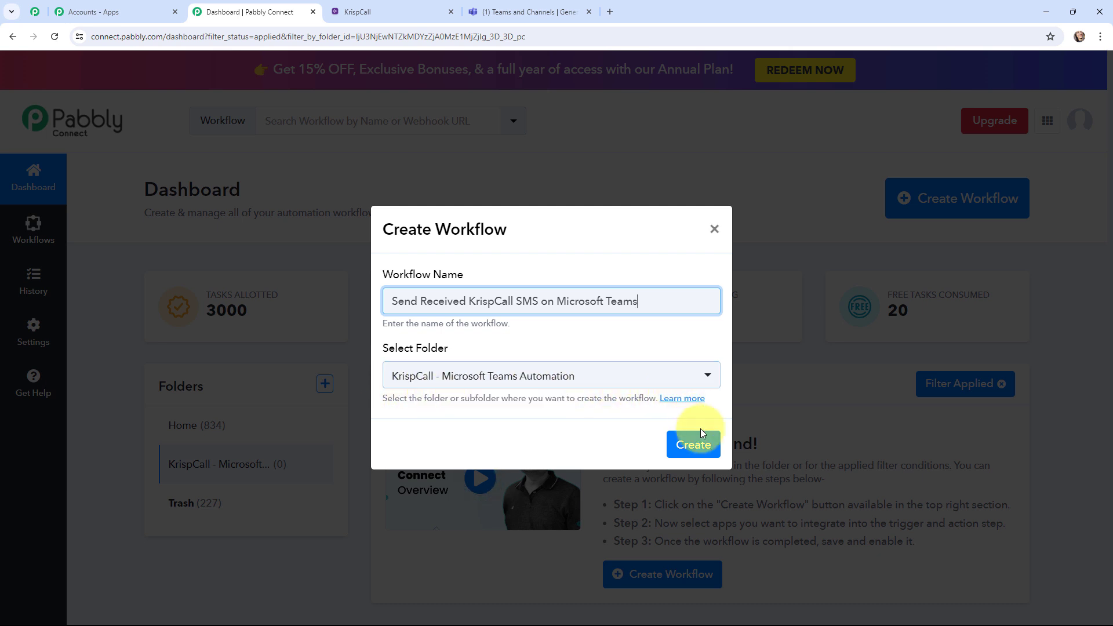
click(705, 446)
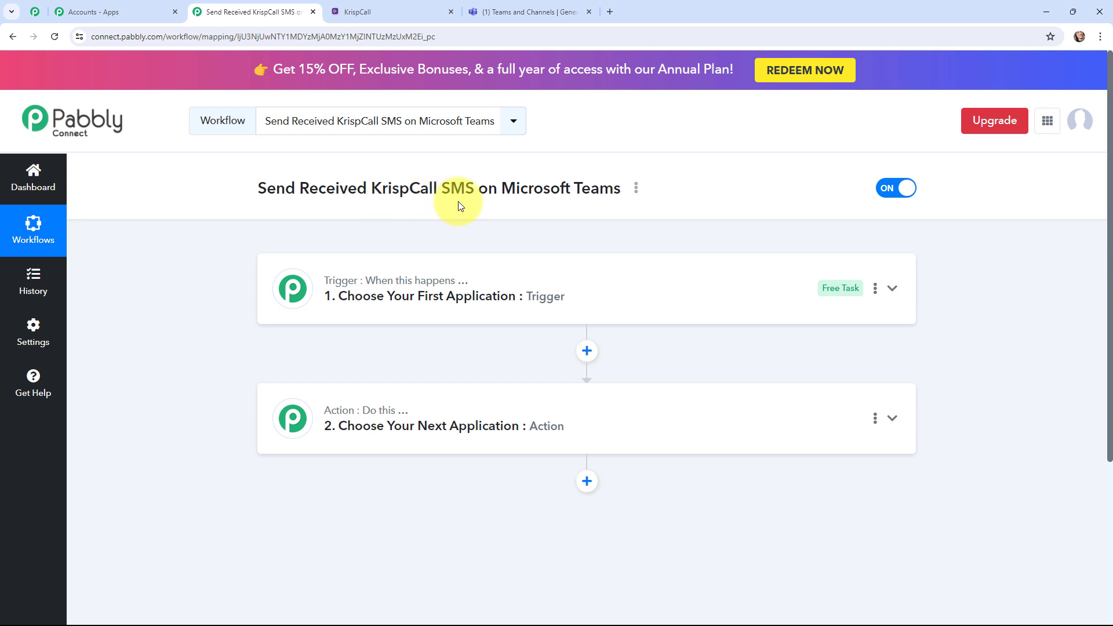
- Set the workflow's trigger to the KrispCall app with the New SMS/MMS event
click(553, 7)
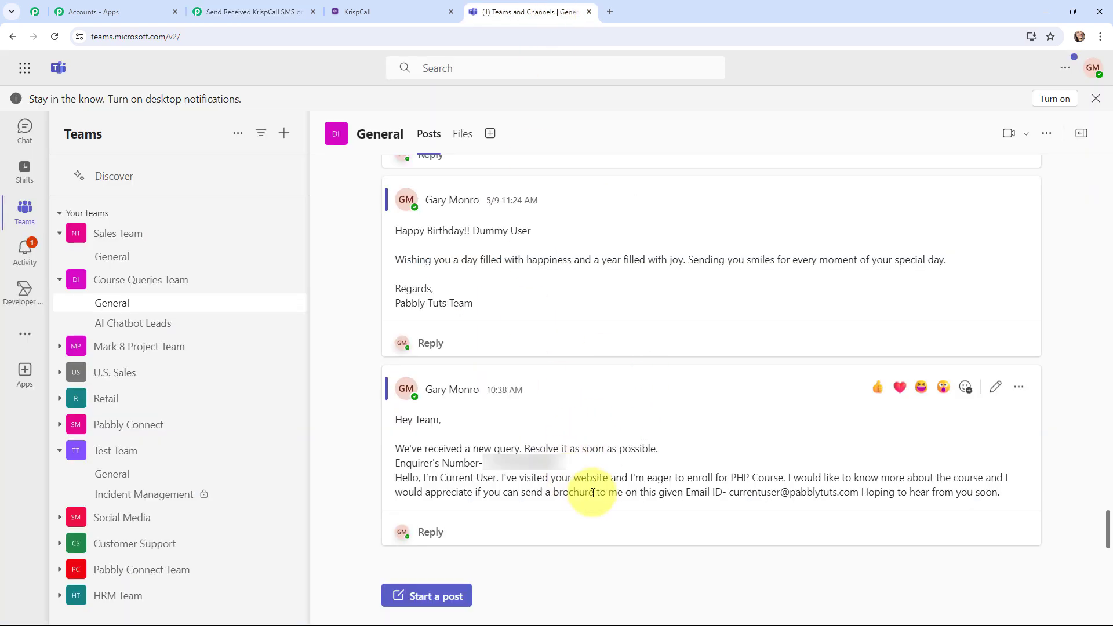
click(291, 11)
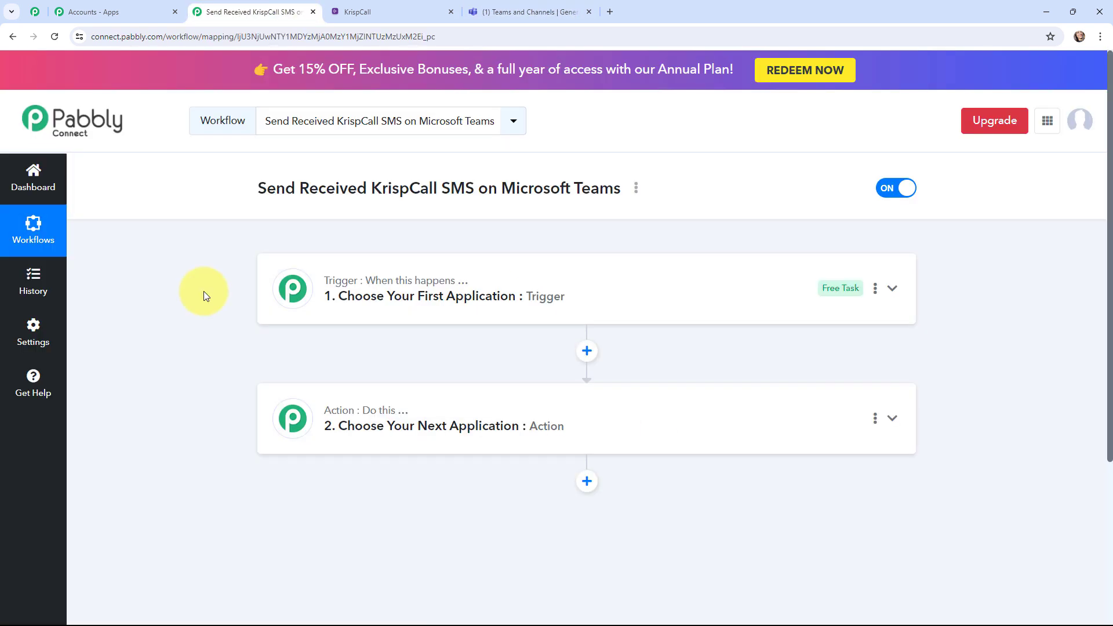
click(286, 288)
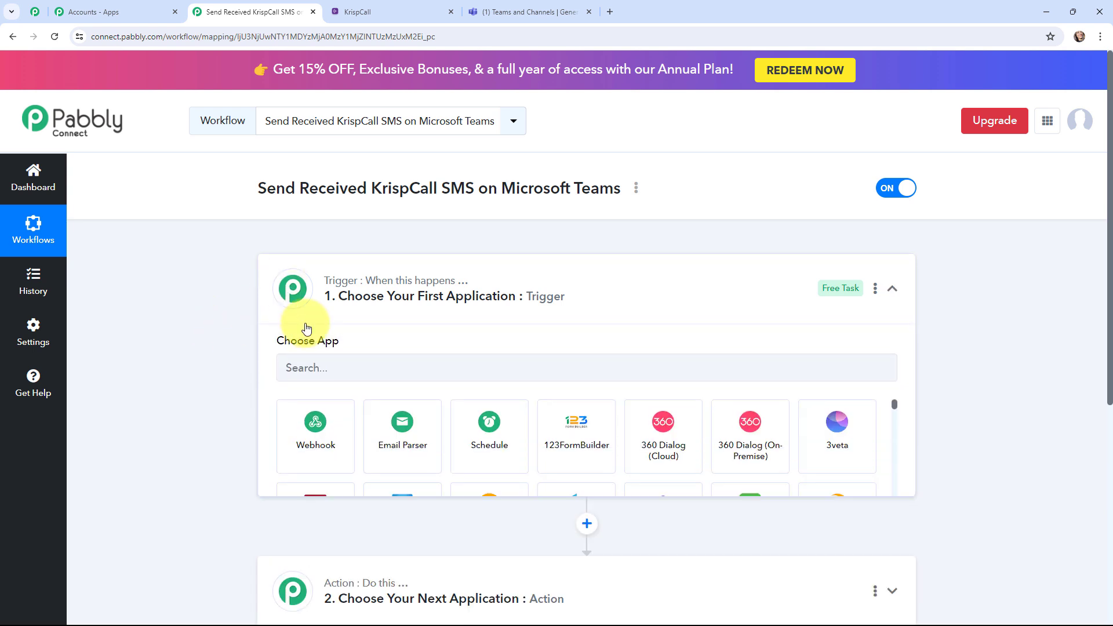
click(333, 381)
text(krisp)
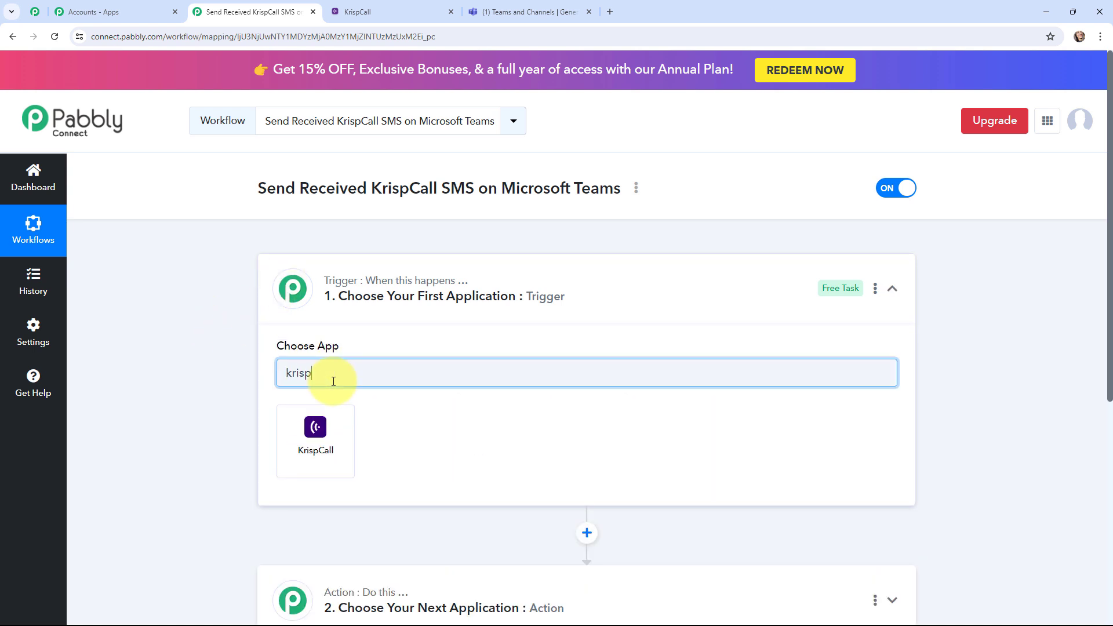
text(call)
click(314, 454)
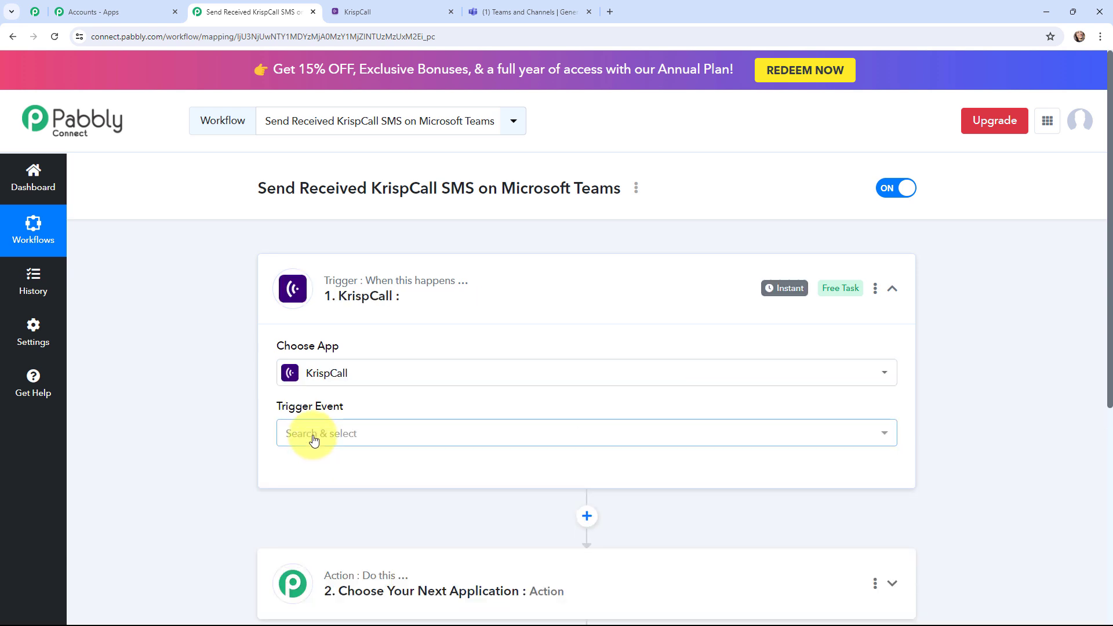
click(310, 435)
scroll(307, 491, down, 2)
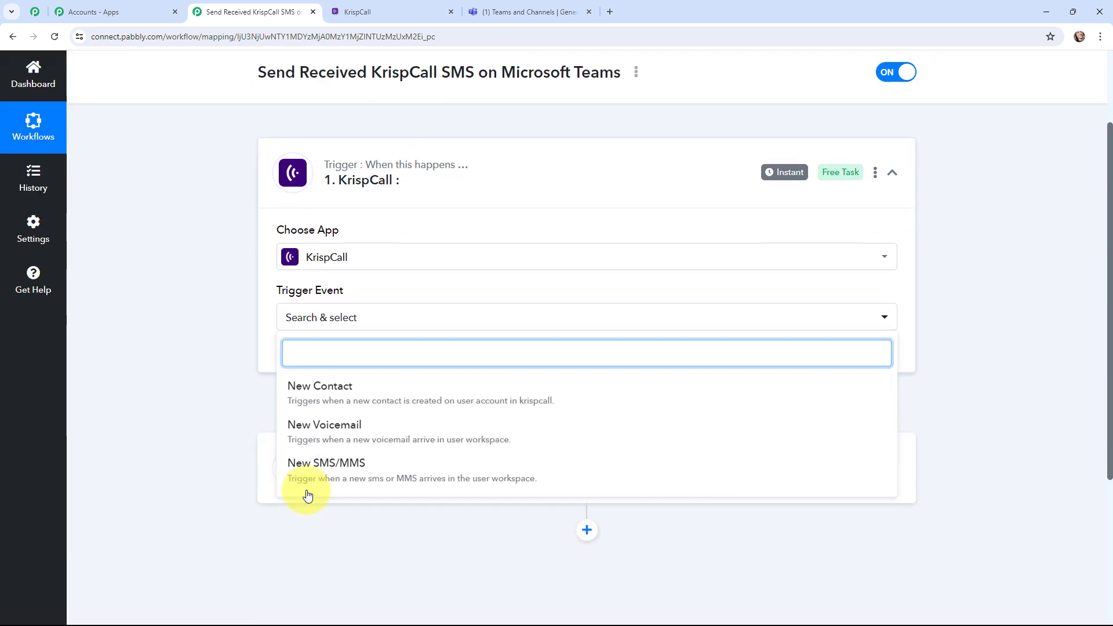
click(400, 470)
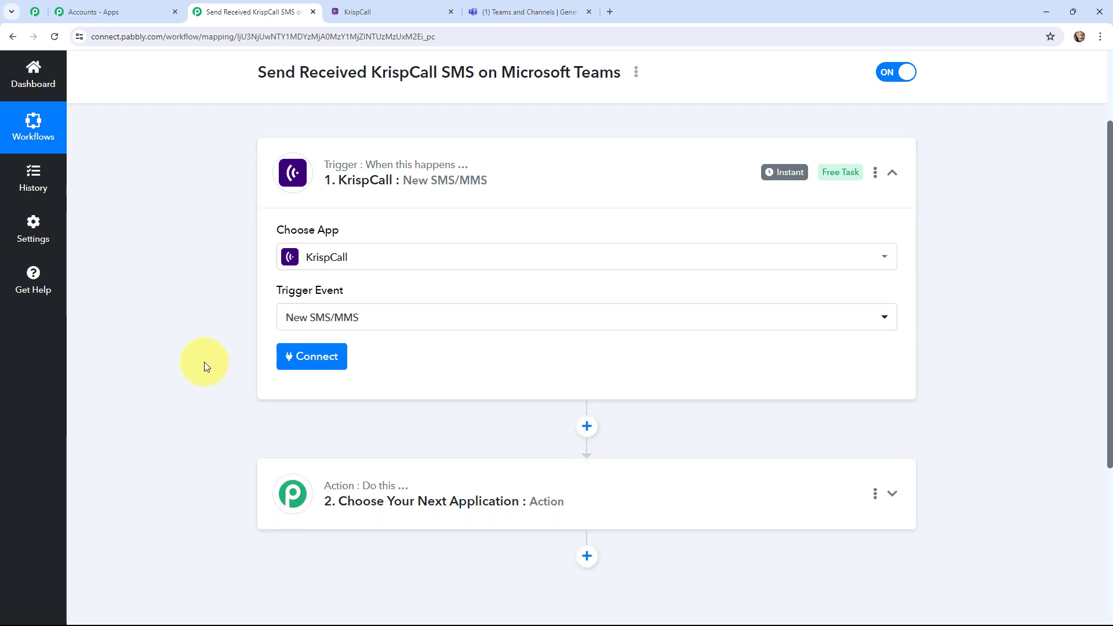
- Set the workflow's action to Microsoft Teams with the Send Message in a Channel event
click(288, 486)
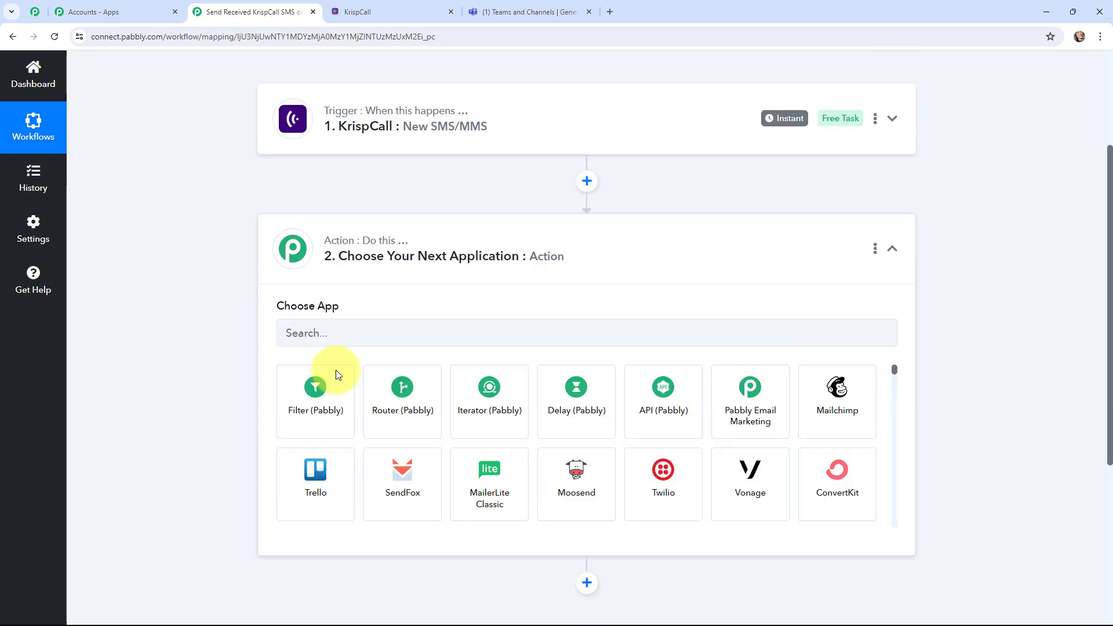
click(375, 304)
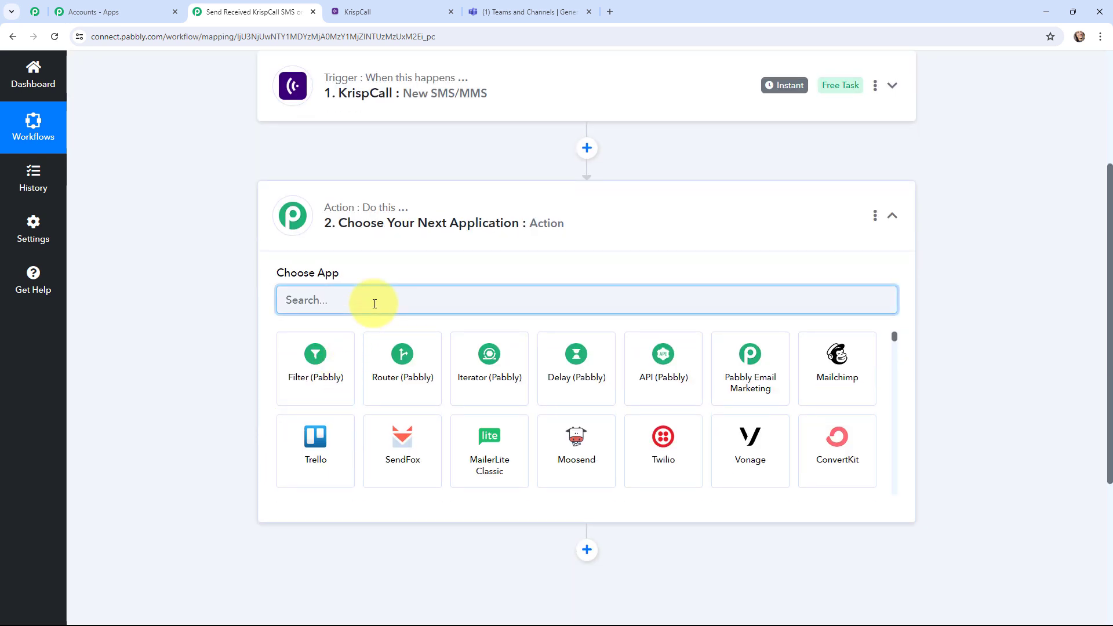
text(micr)
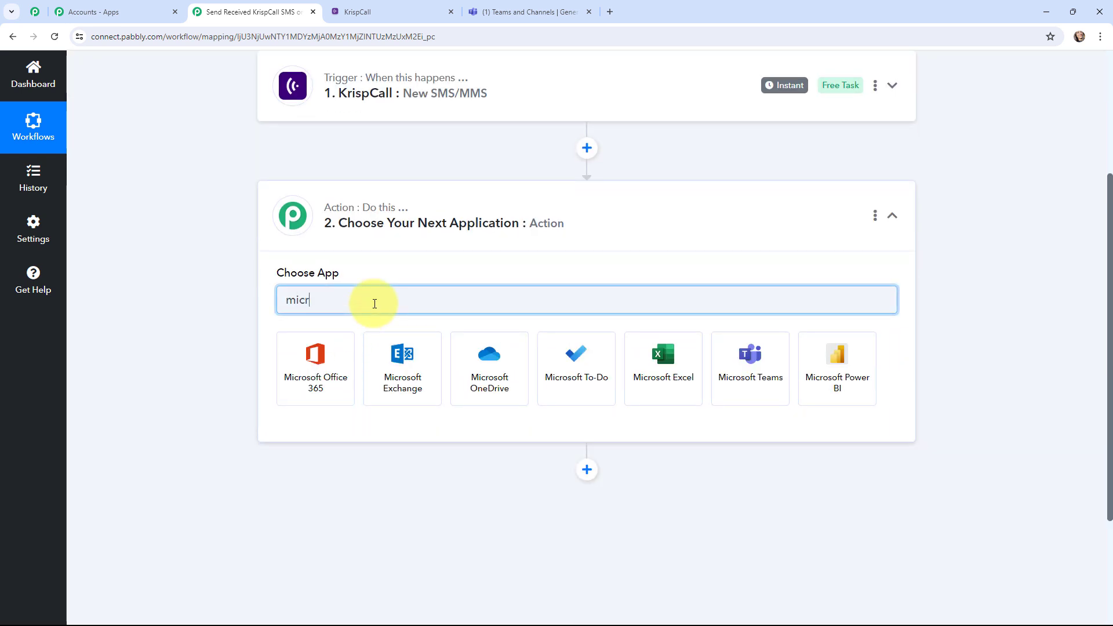
text(oso)
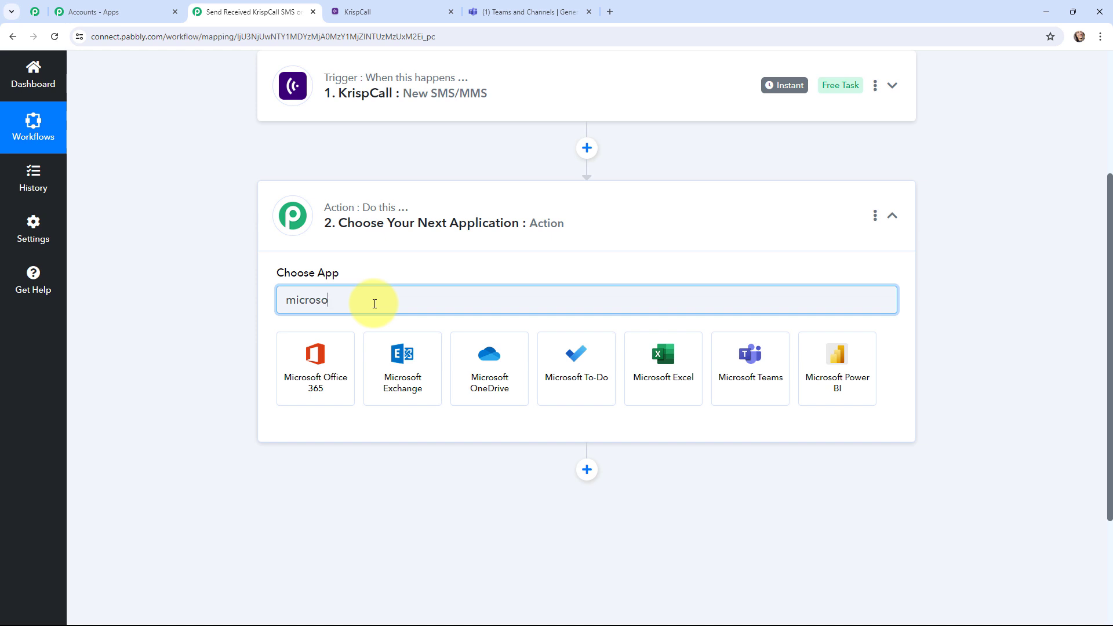
text(ft te)
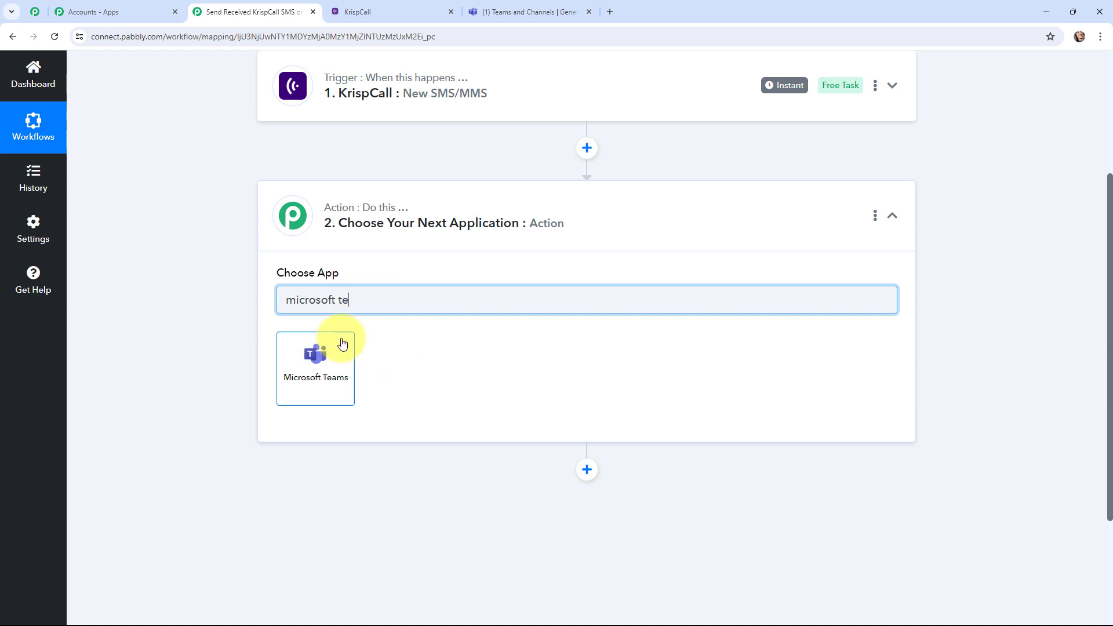
click(342, 344)
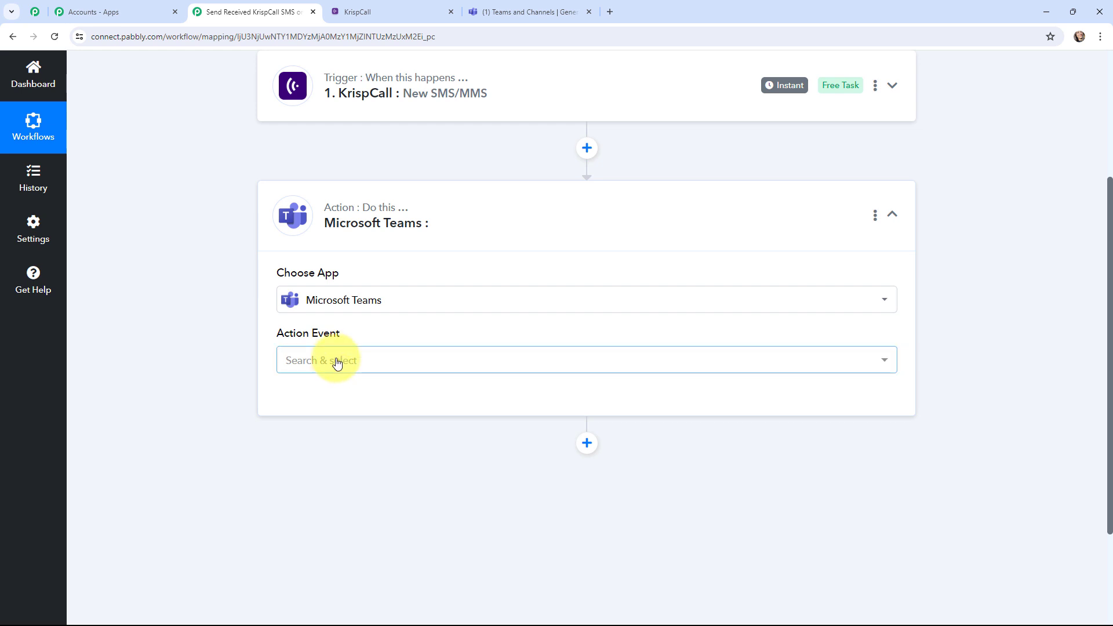
click(338, 362)
click(405, 275)
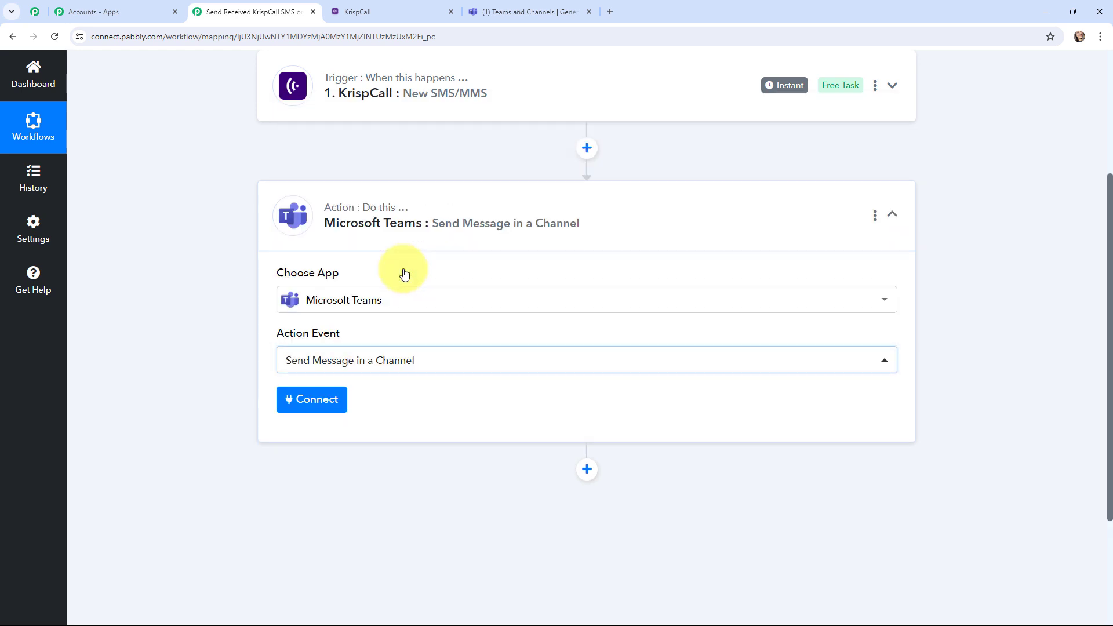
click(284, 213)
scroll(210, 293, up, 4)
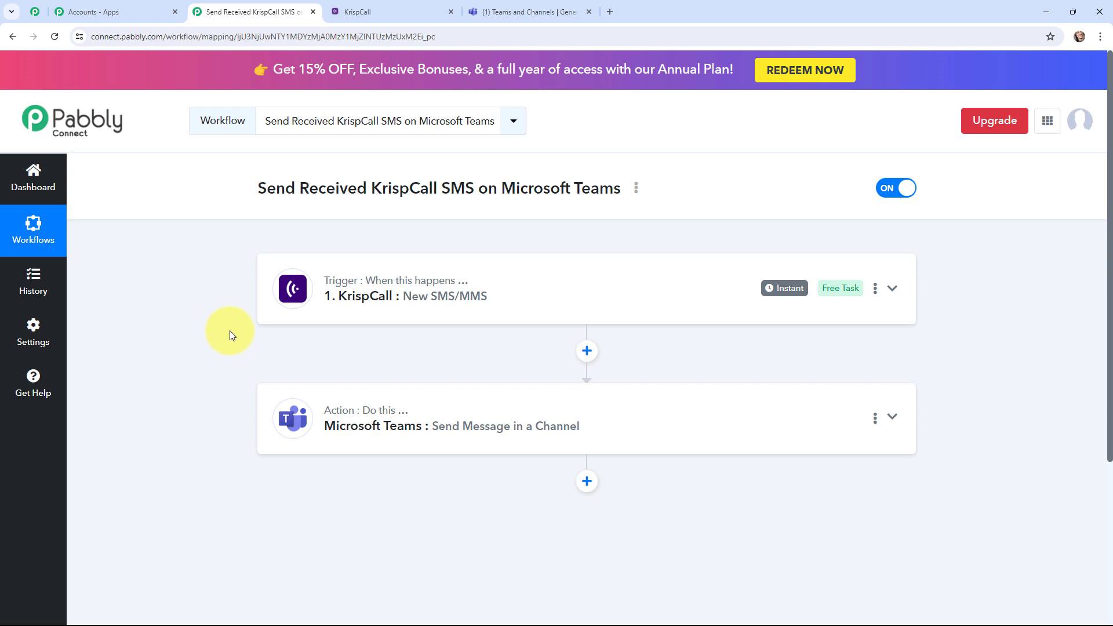
- Start adding a new KrispCall connection for the New SMS/MMS trigger
click(284, 281)
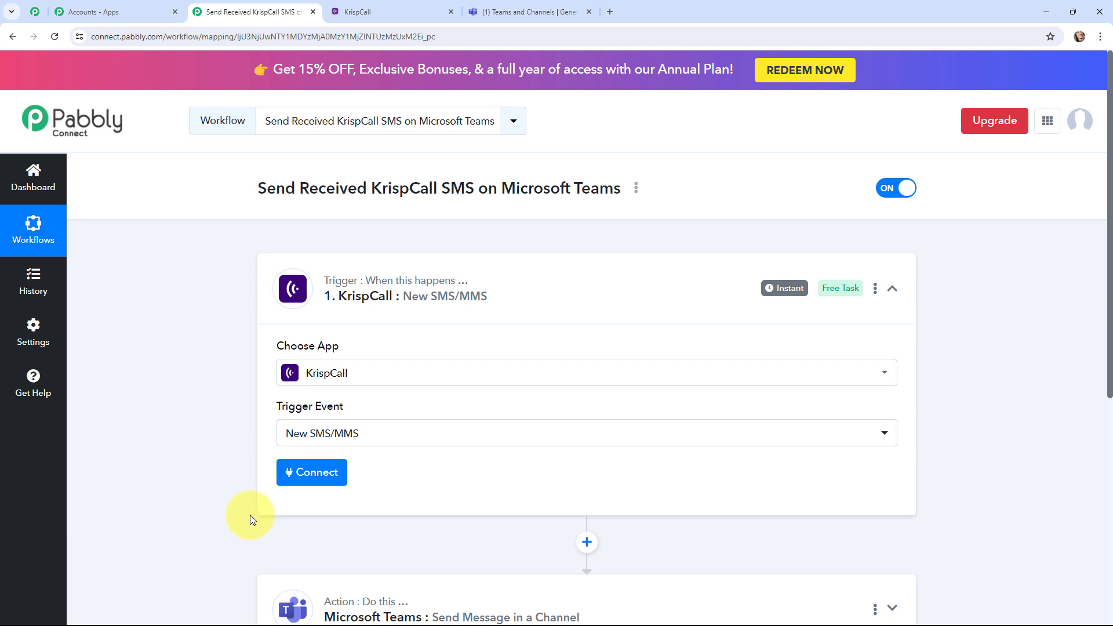
click(316, 471)
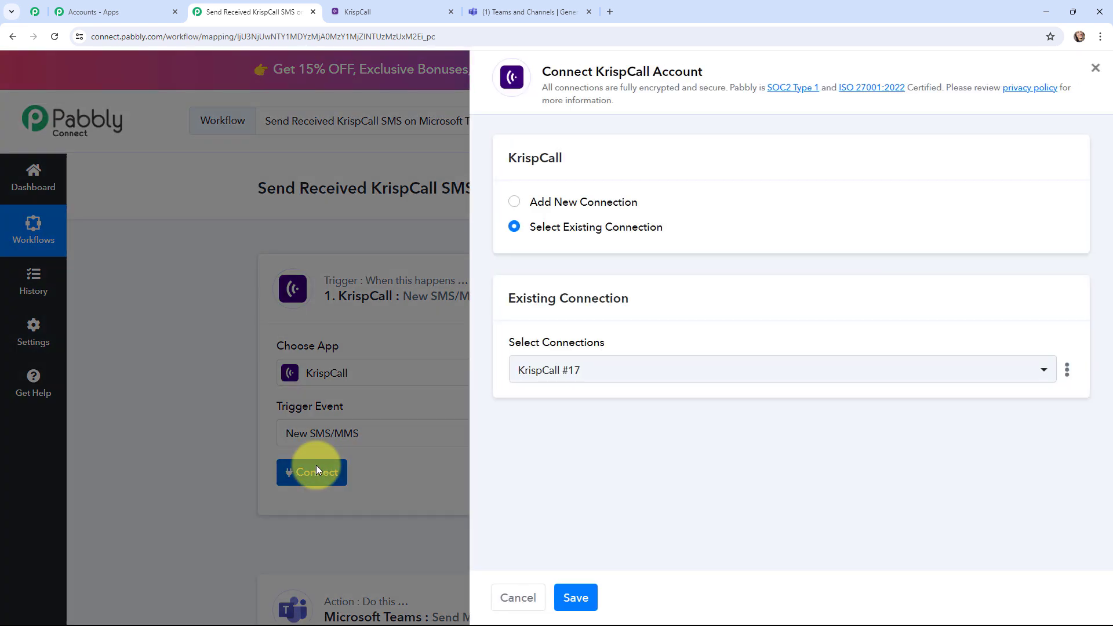
click(514, 202)
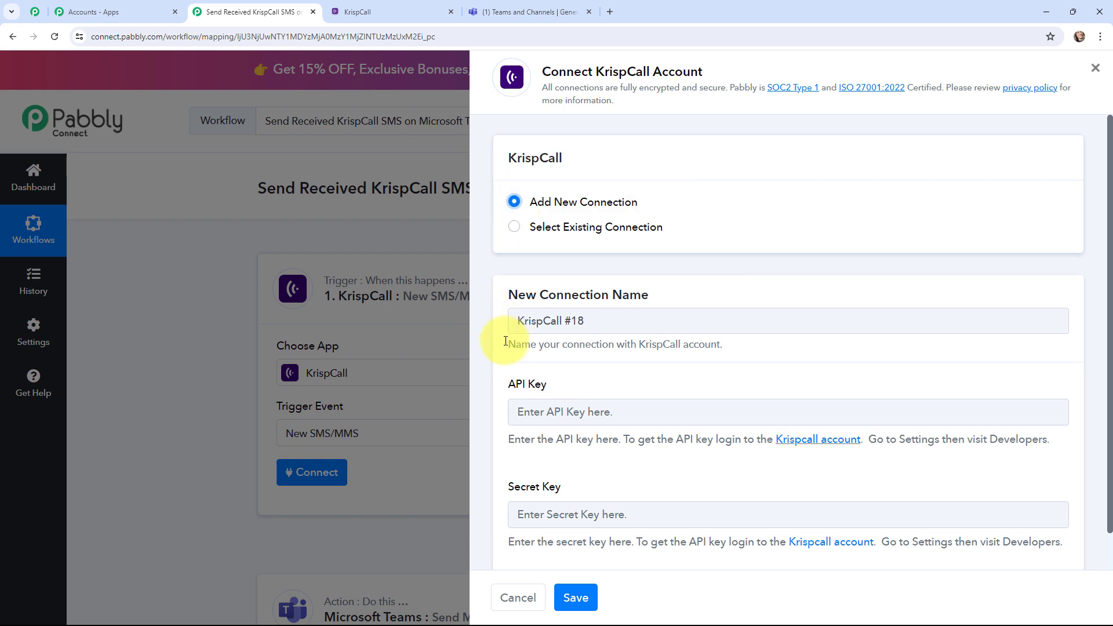
scroll(506, 340, down, 1)
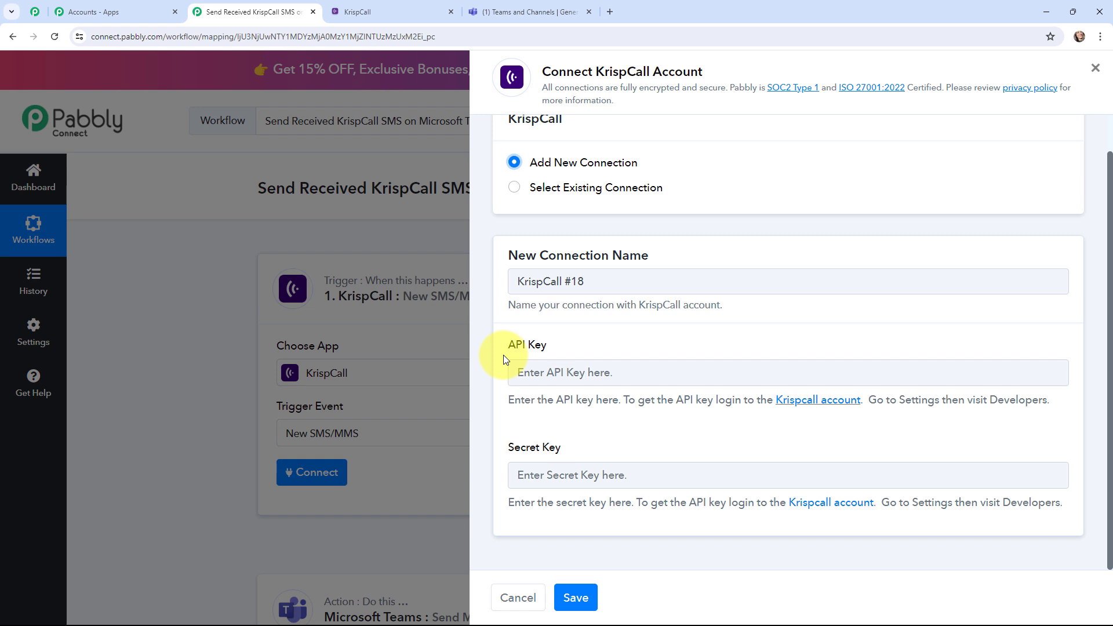
- Switch to KrispCall and open its developer settings to copy the API key and secret key
key(ctrl+Tab)
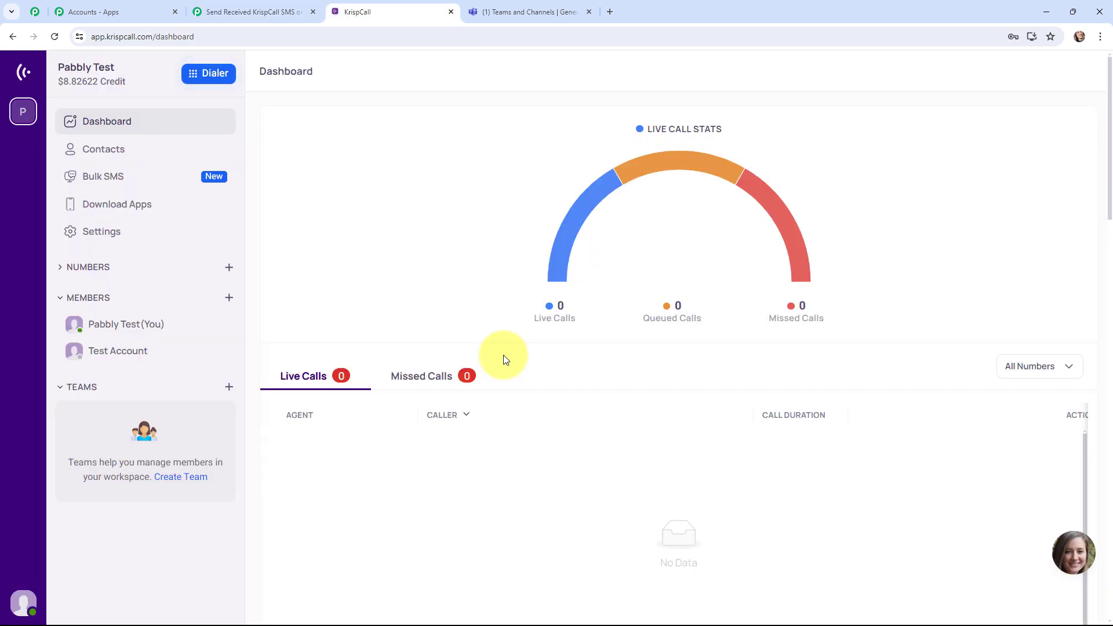
click(169, 232)
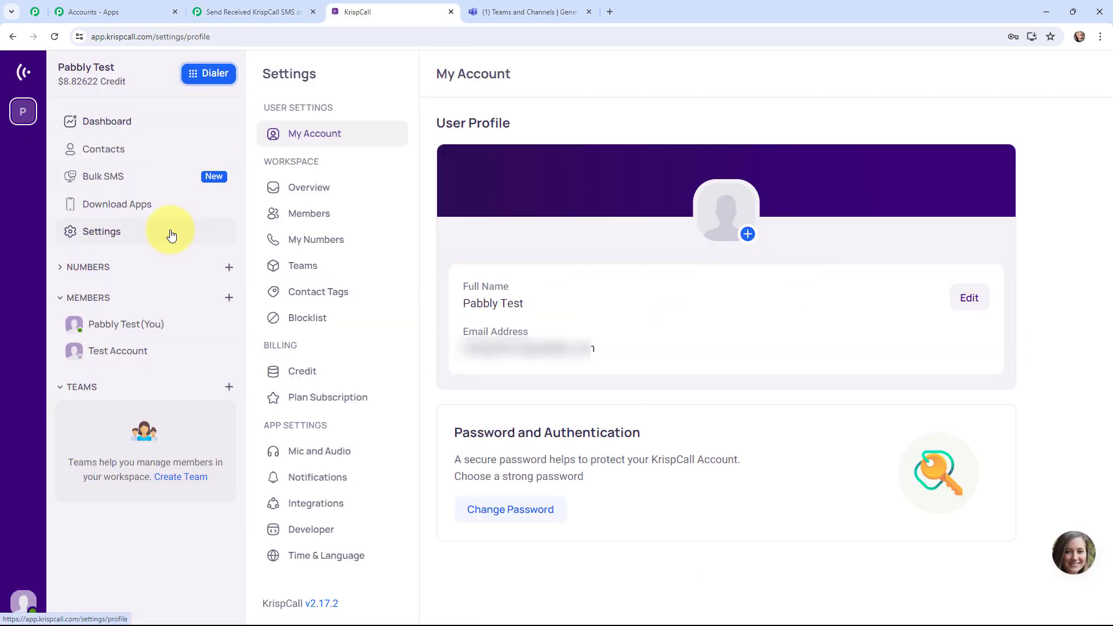
click(304, 529)
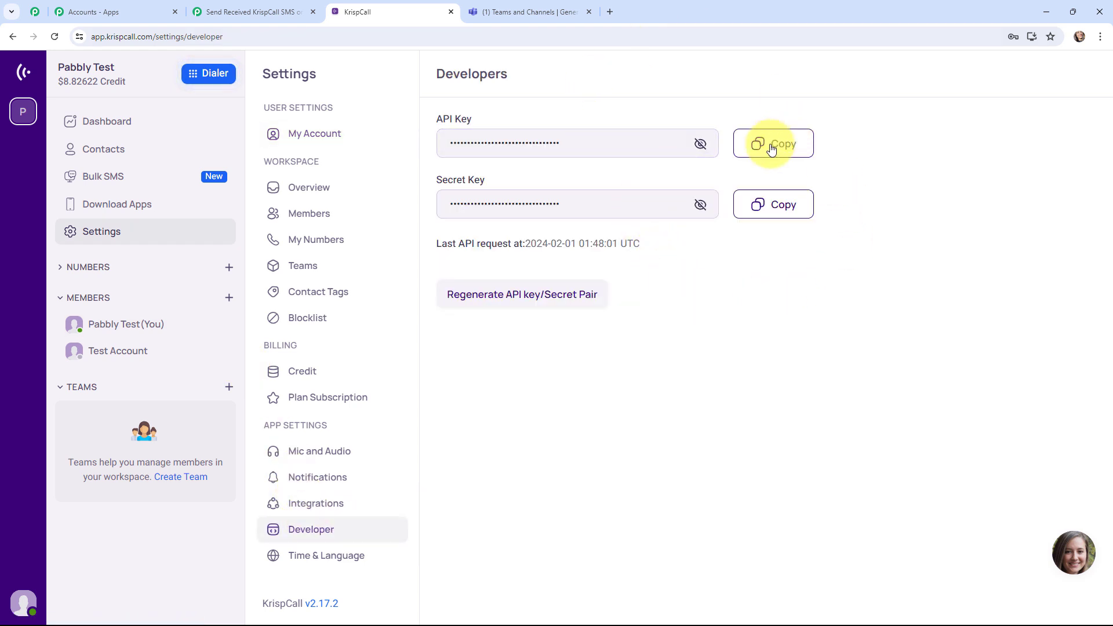
- Back in Pabbly Connect, enter the API key and secret key for the new KrispCall connection and save it
click(292, 10)
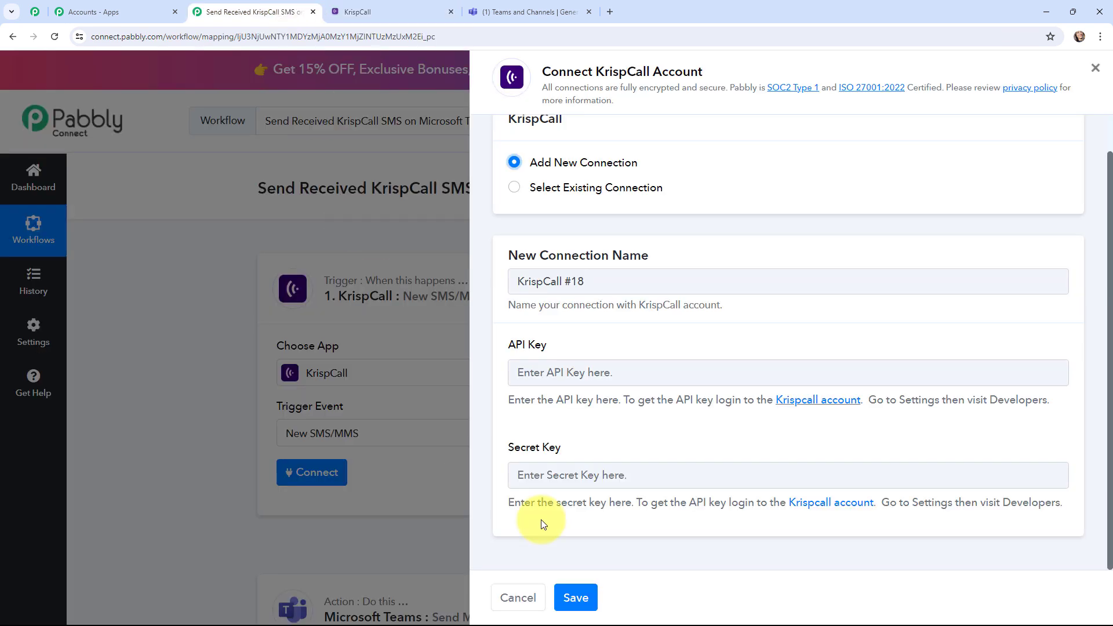
click(558, 464)
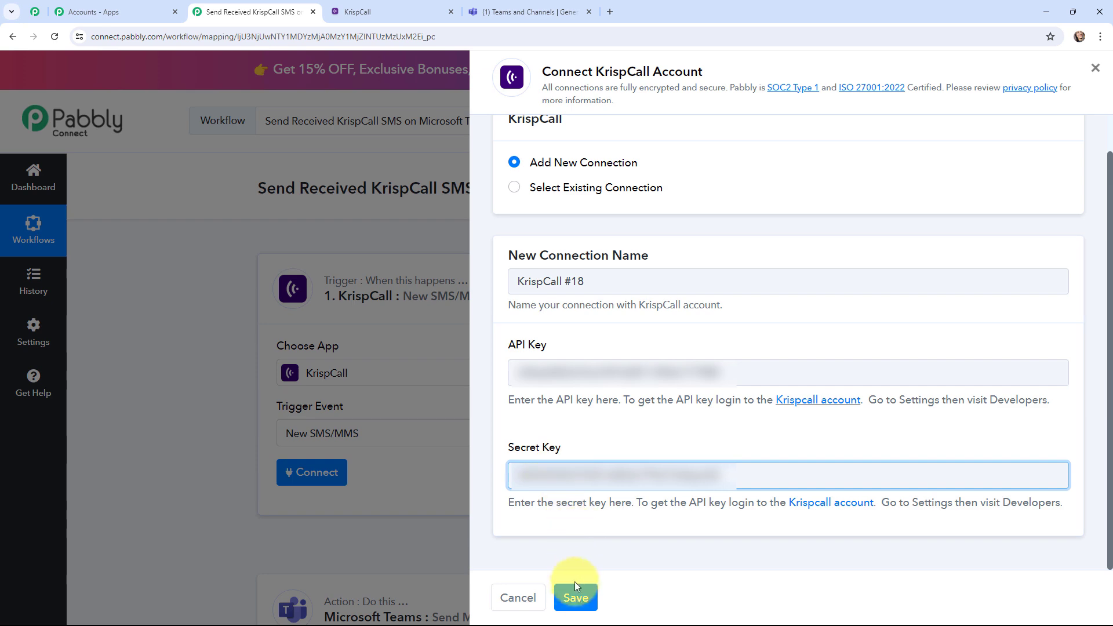
click(576, 597)
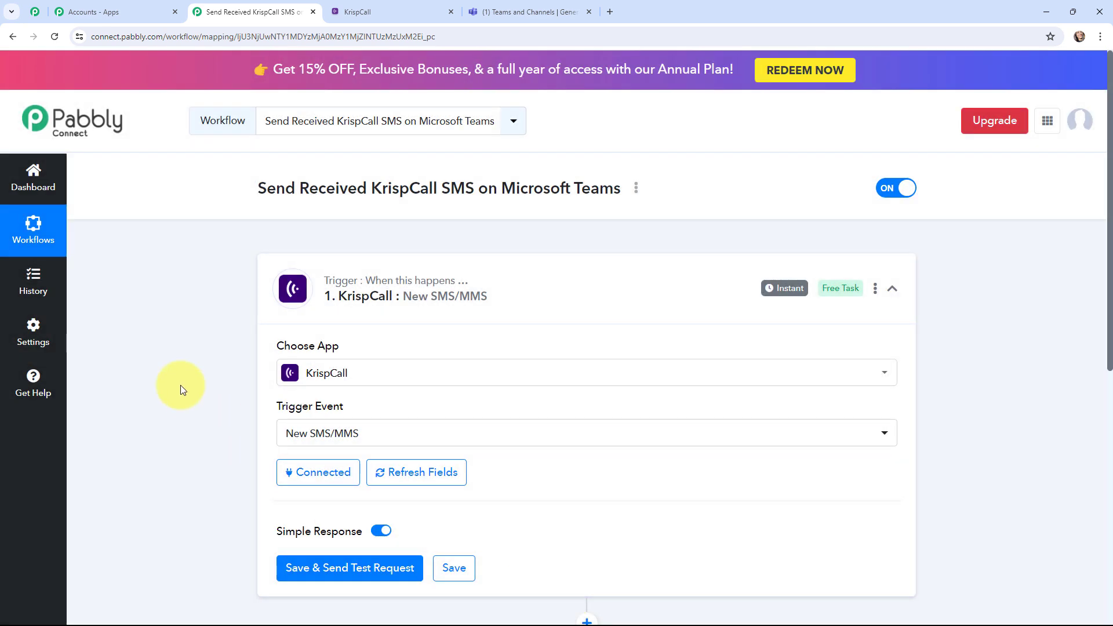
scroll(179, 384, down, 1)
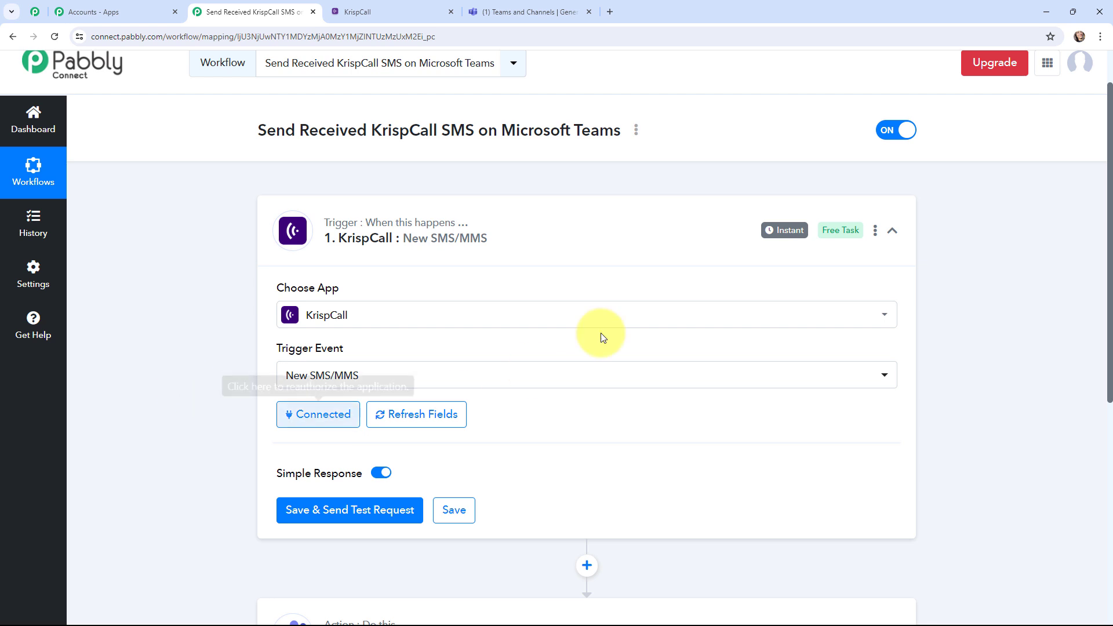
mouse_move(774, 239)
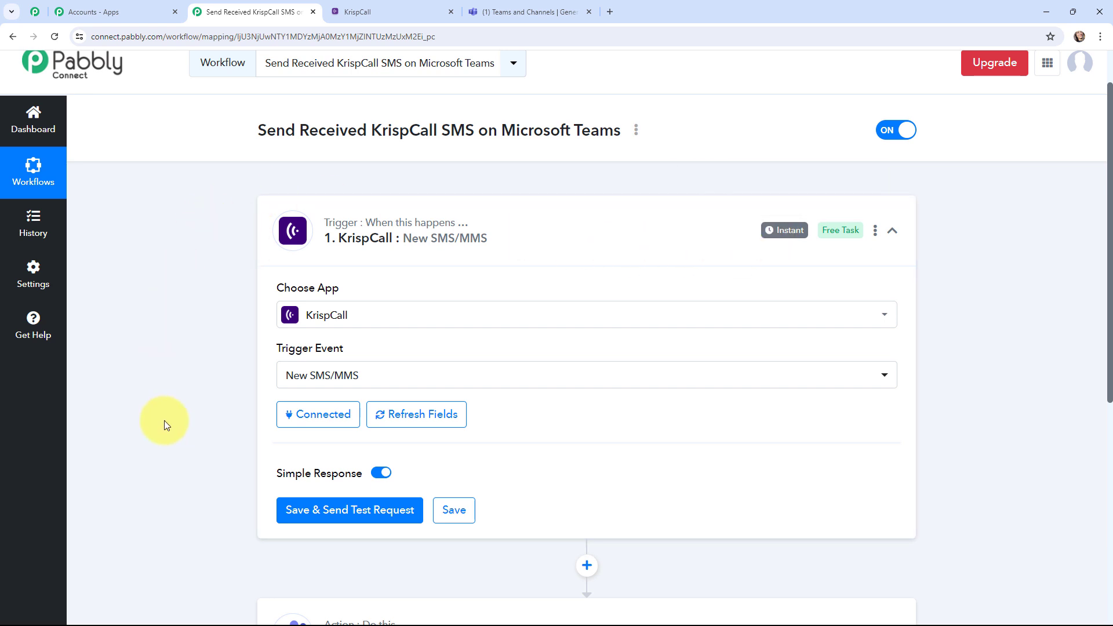
- Save the KrispCall trigger with a test request and switch to KrispCall to view the received test SMS
click(344, 511)
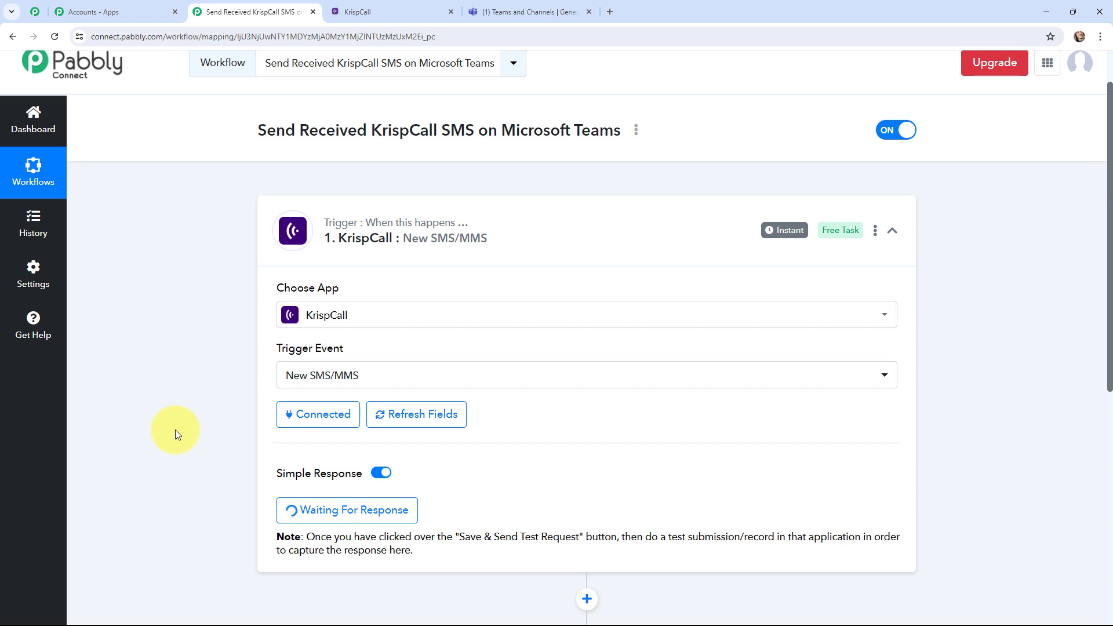
key(alt+Tab)
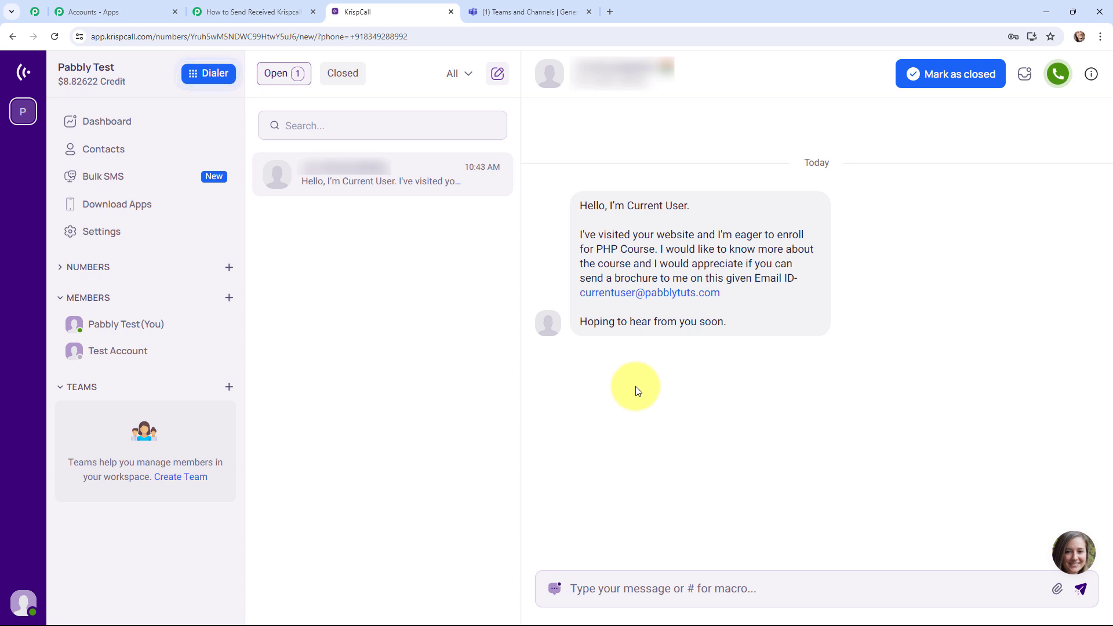
- Back in Pabbly Connect, review the trigger's captured response, enlarging the Content value to read the full message
click(235, 12)
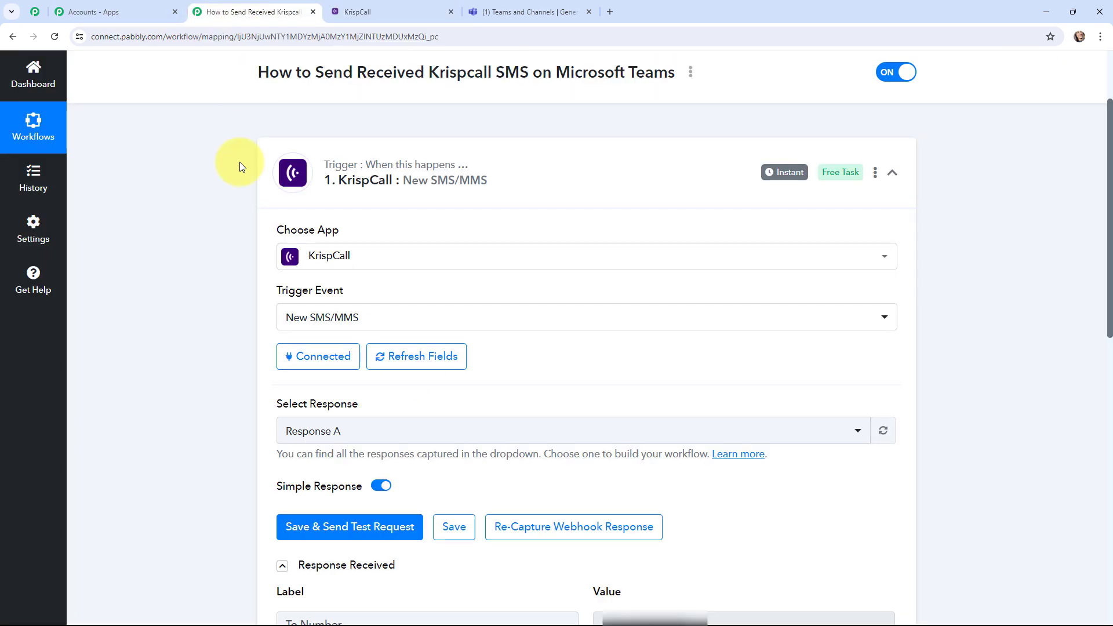
scroll(240, 218, down, 3)
scroll(242, 224, down, 2)
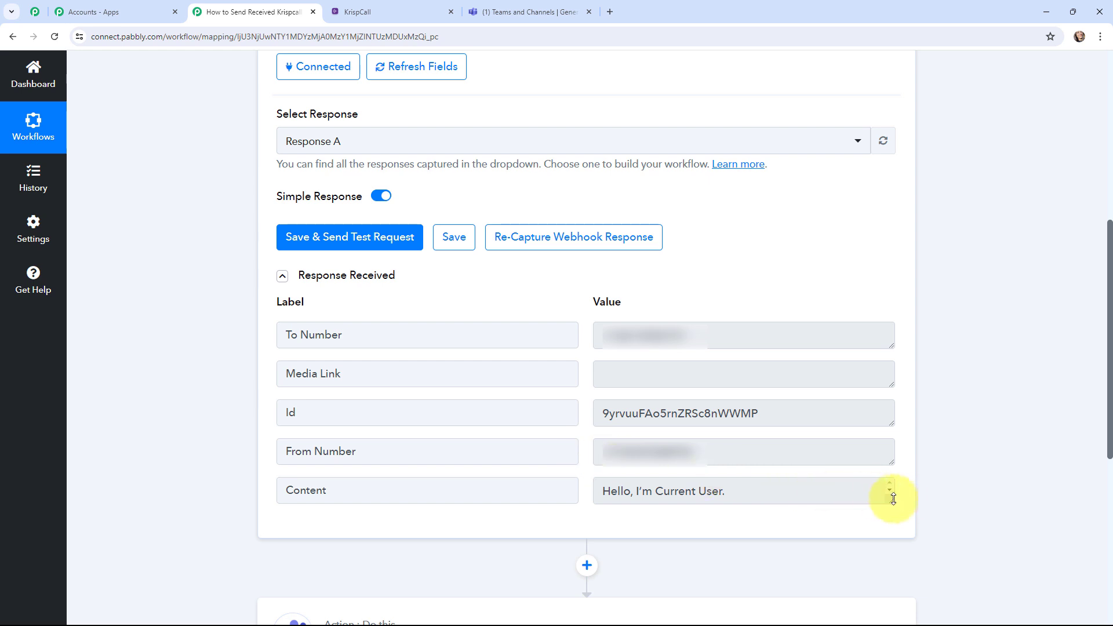
drag(890, 502, 888, 624)
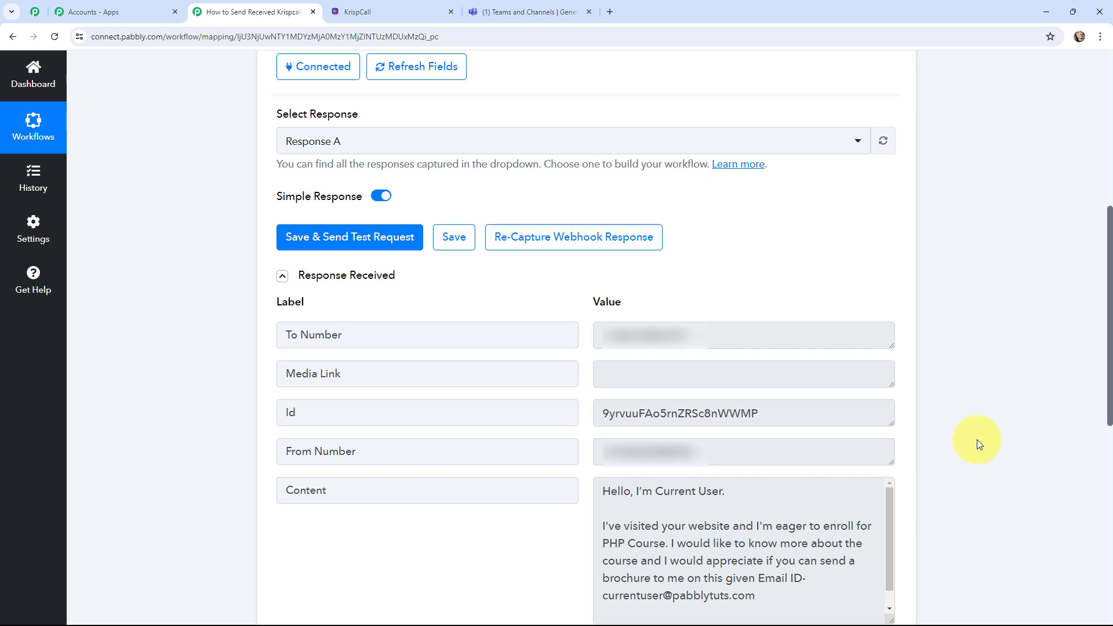
scroll(975, 444, up, 7)
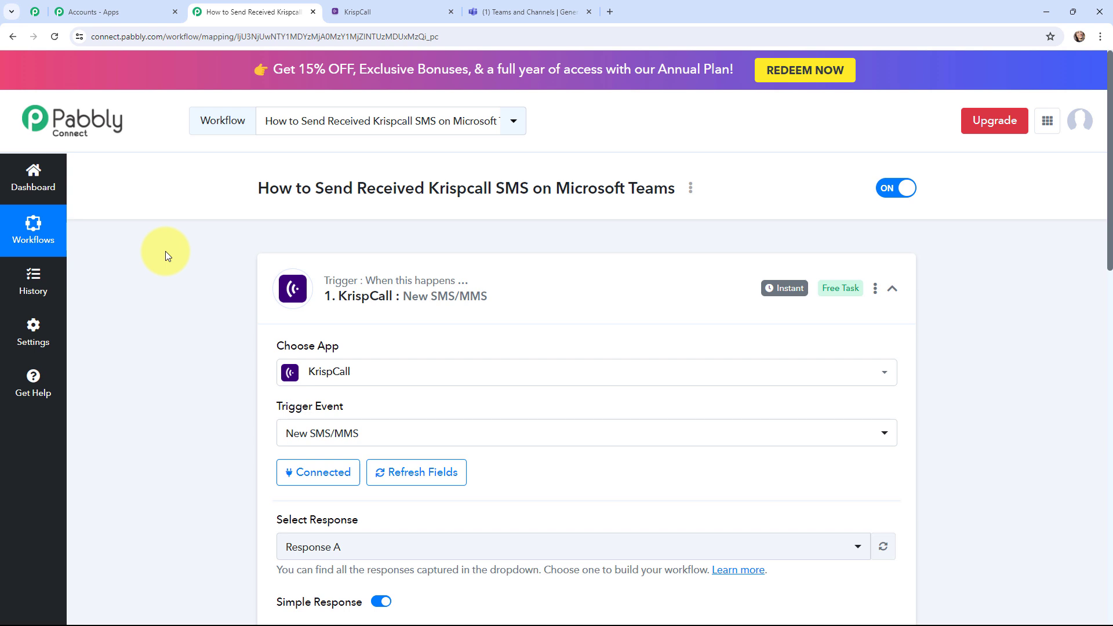
- Collapse the KrispCall trigger and authorize a new Microsoft Teams connection for the Send Message in a Channel action
click(291, 279)
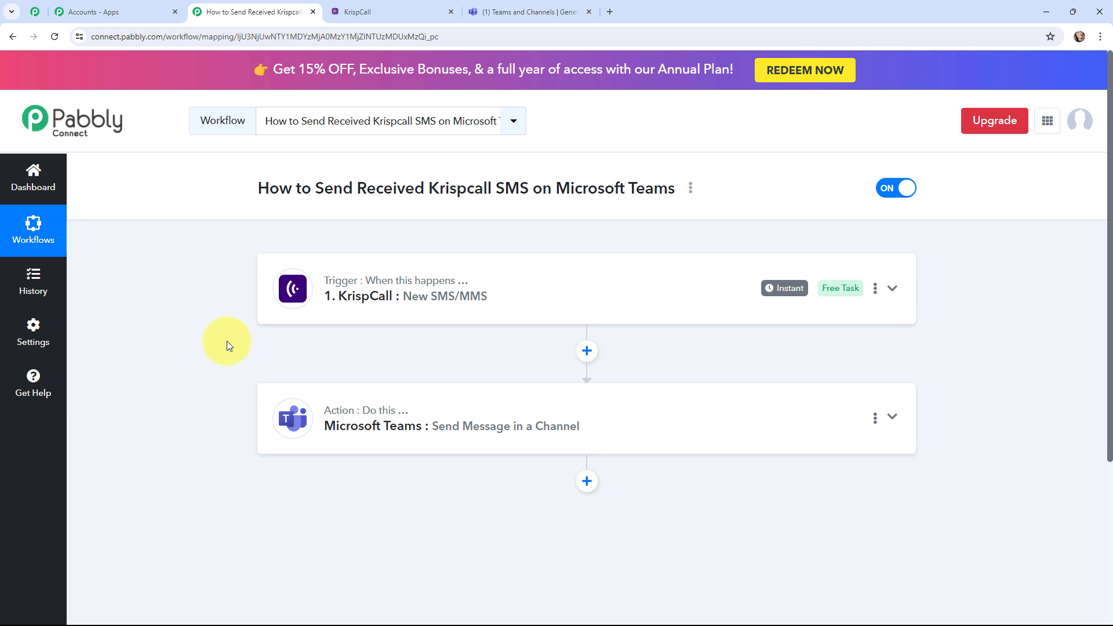
click(264, 411)
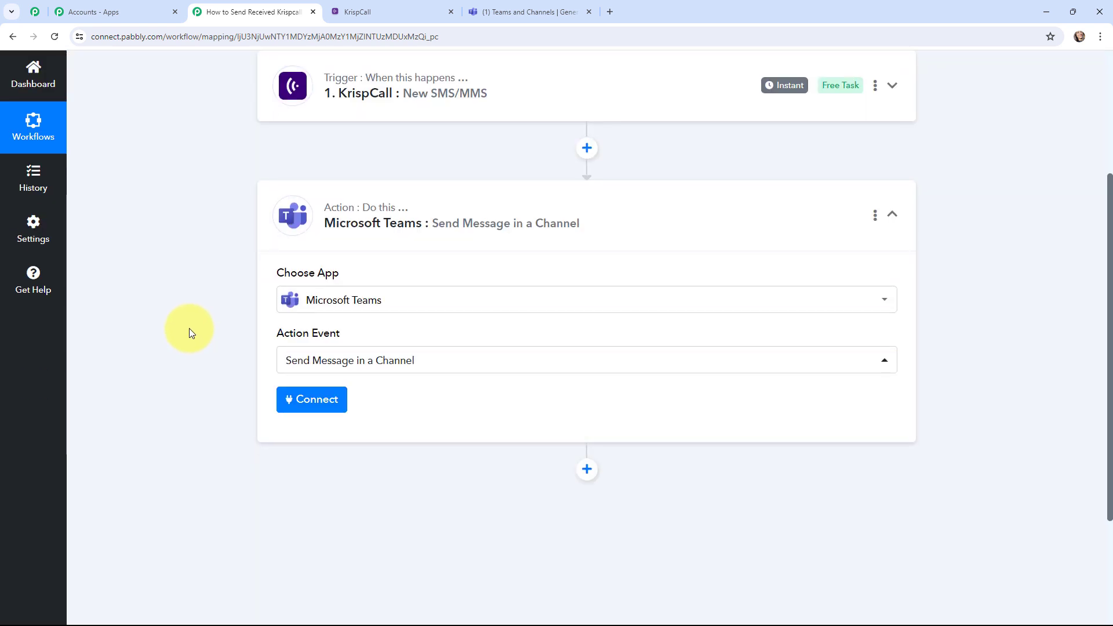
click(309, 405)
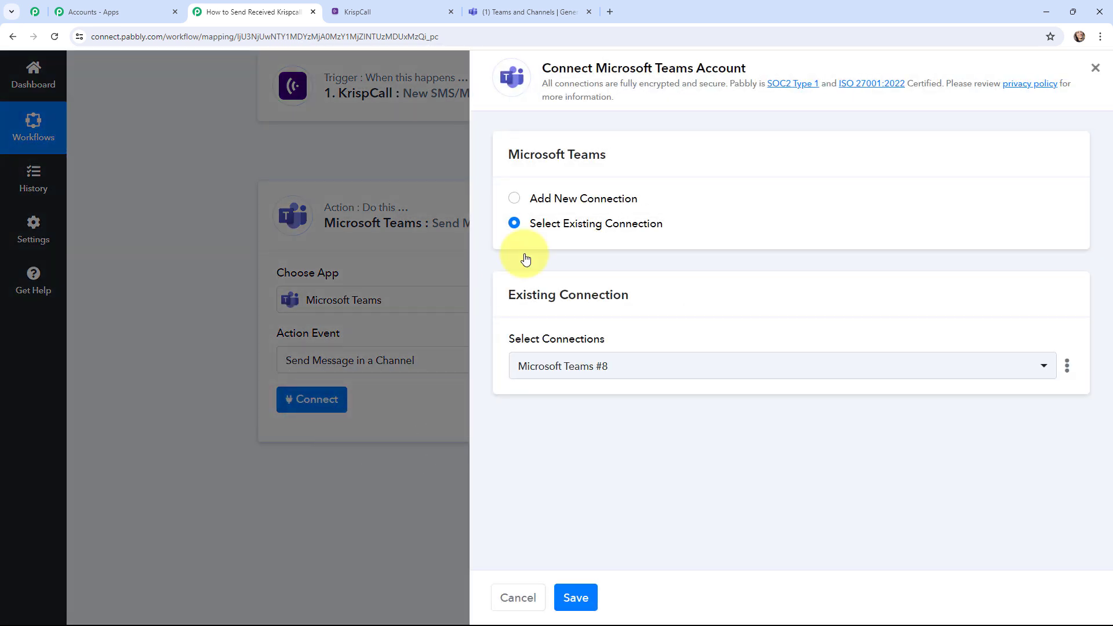
click(513, 198)
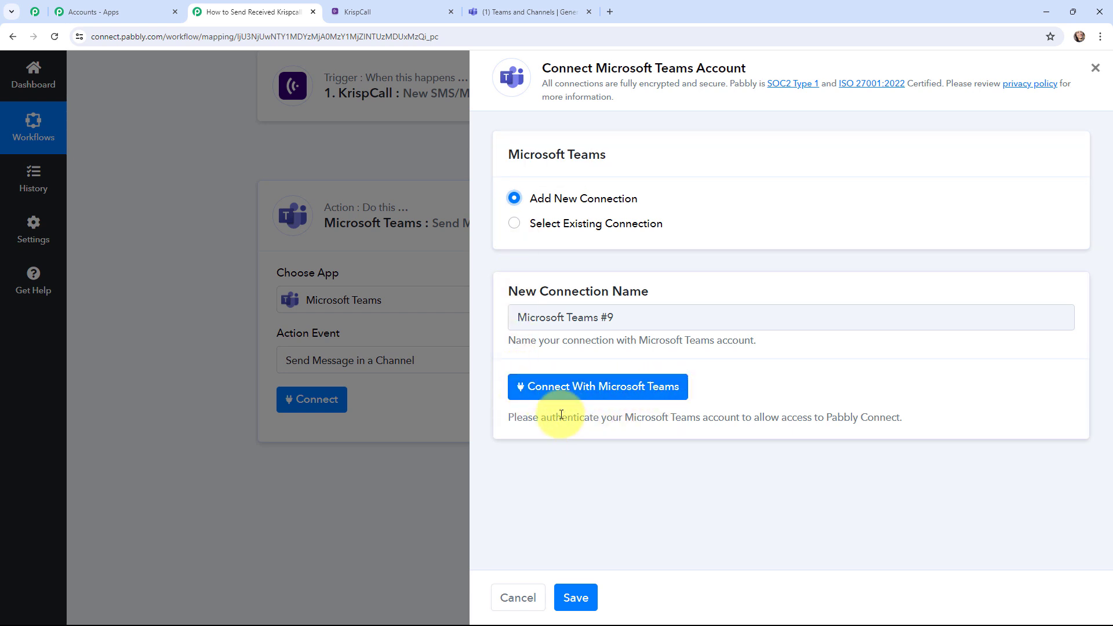
click(576, 387)
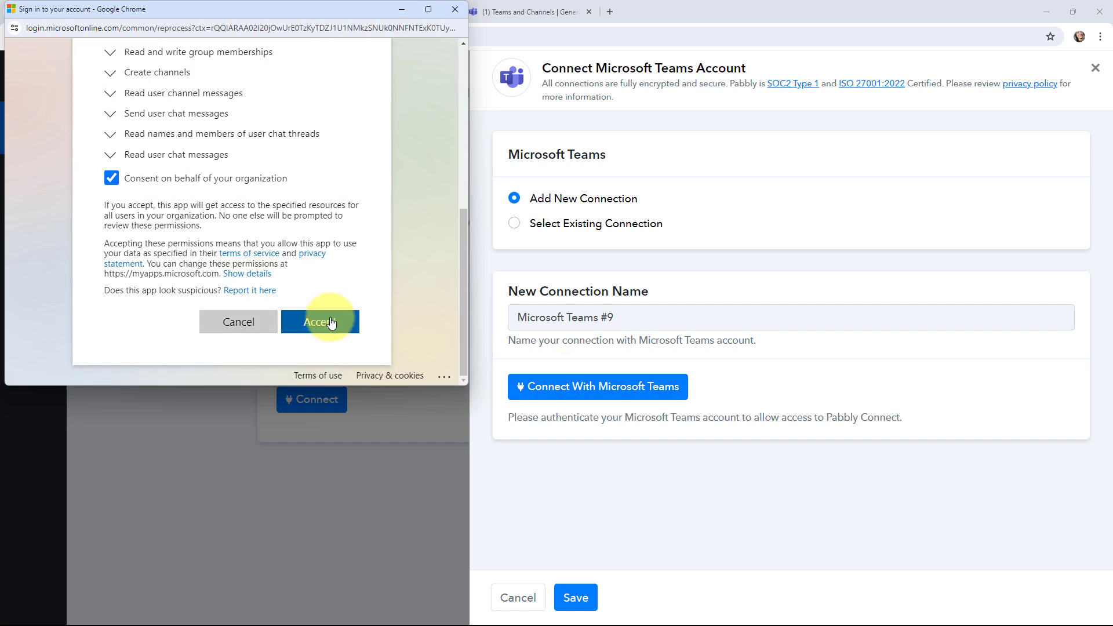
click(330, 323)
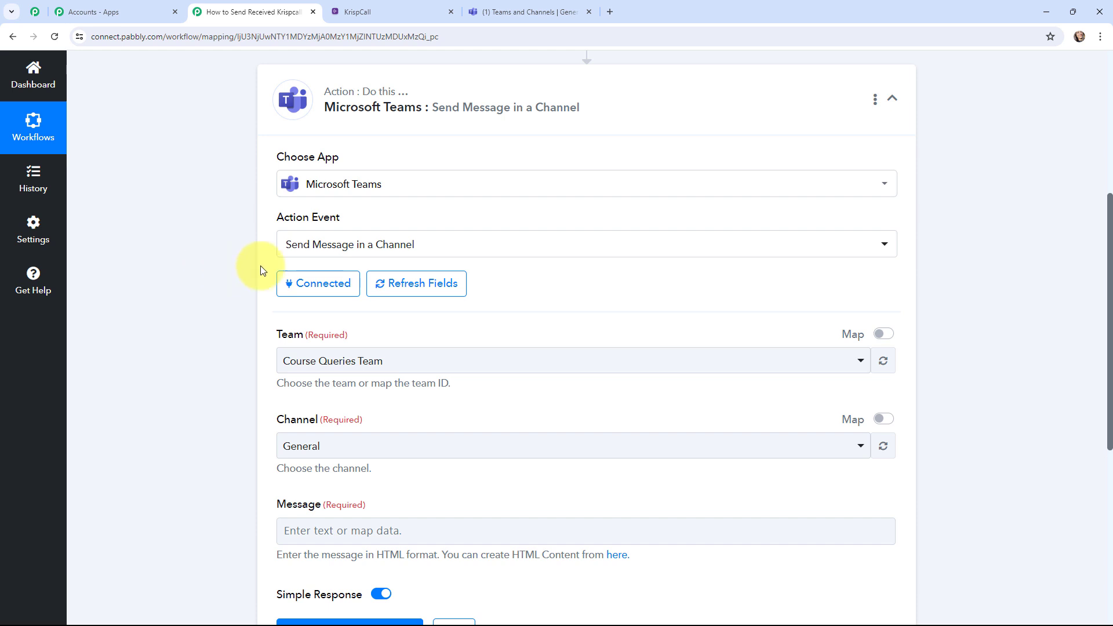
- Switch to Microsoft Teams to view the General channel of Course Queries Team, and return to Pabbly Connect
click(499, 11)
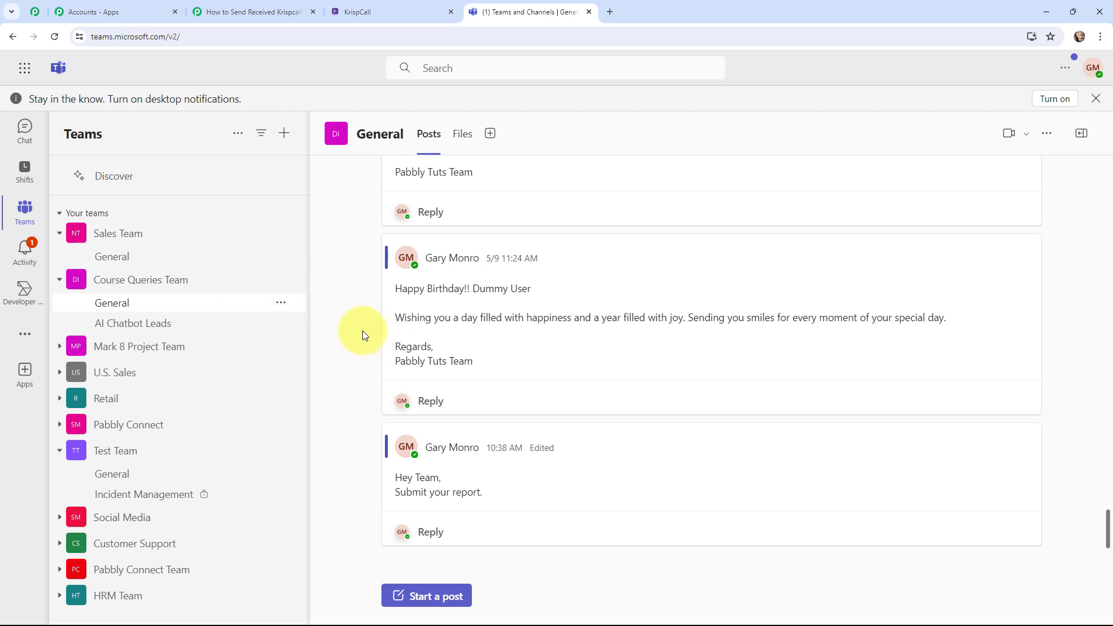
click(261, 12)
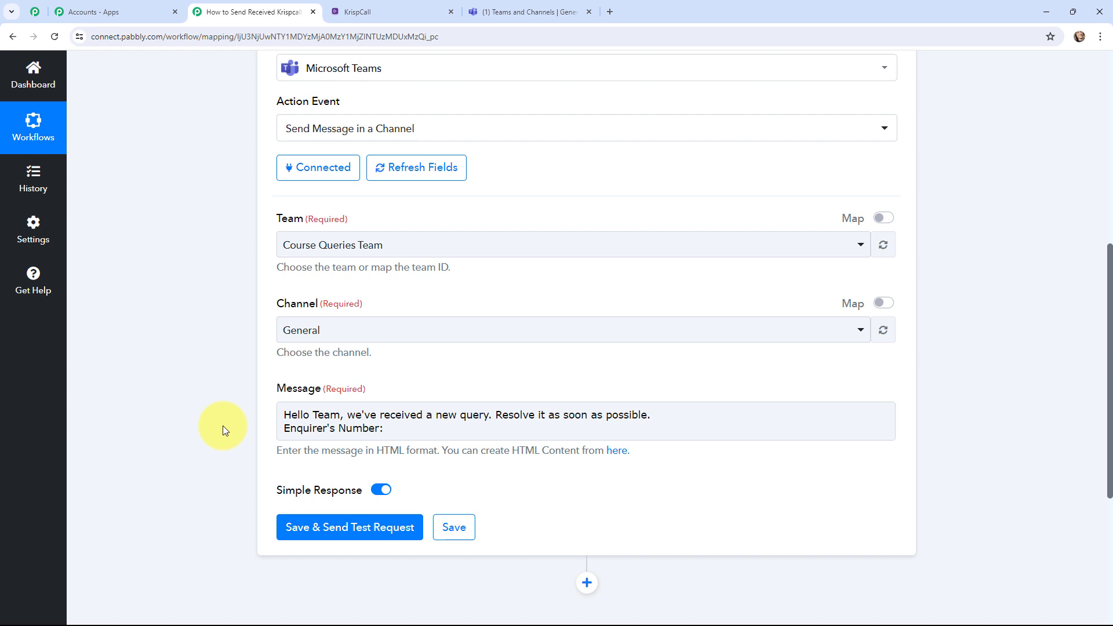
- In the Message, map the trigger's From Number after "Enquirer's Number:" and start a new line below it
click(386, 431)
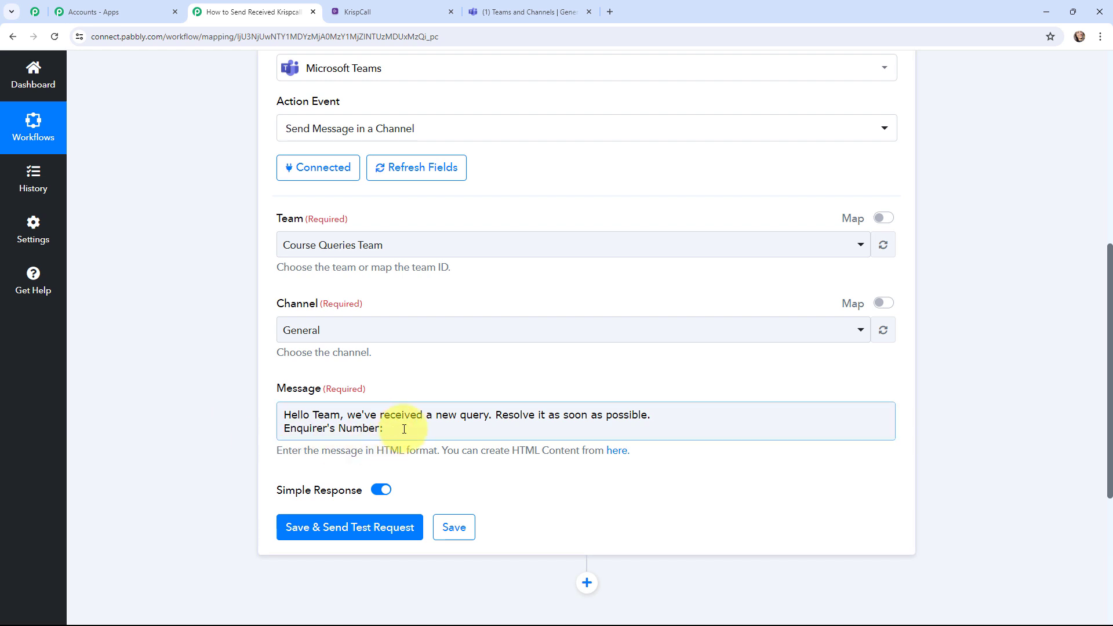
click(404, 429)
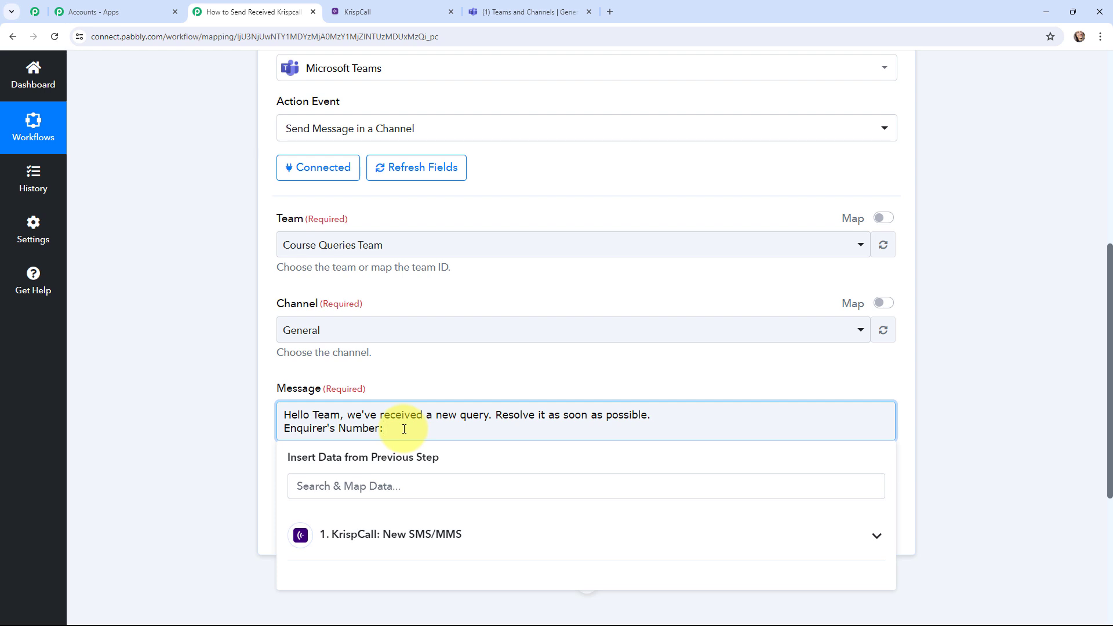
click(408, 487)
text(fr)
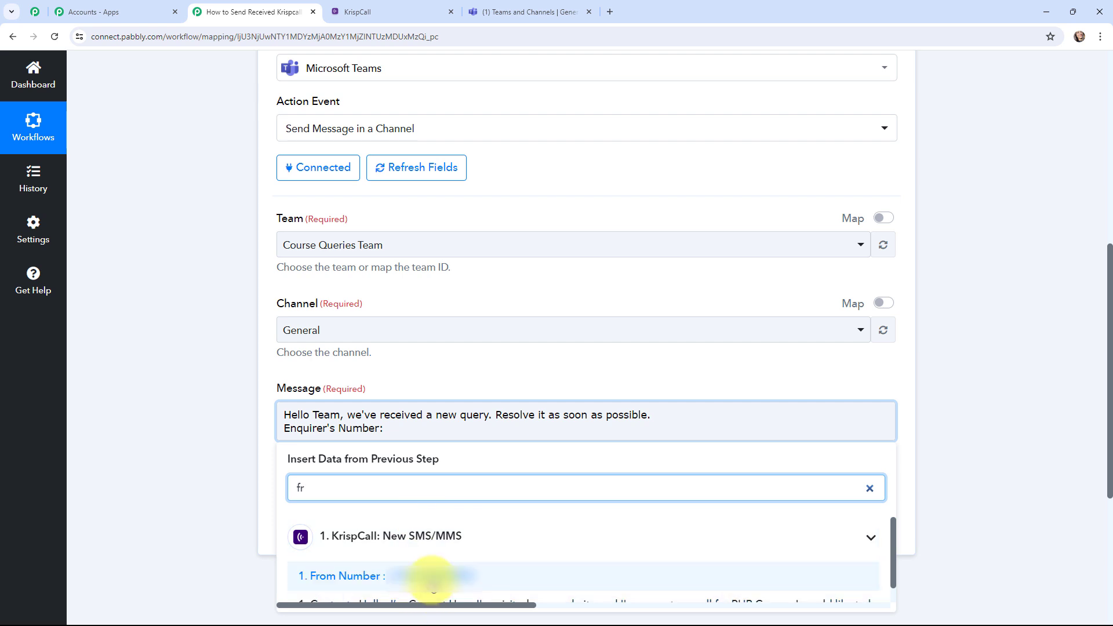
click(429, 576)
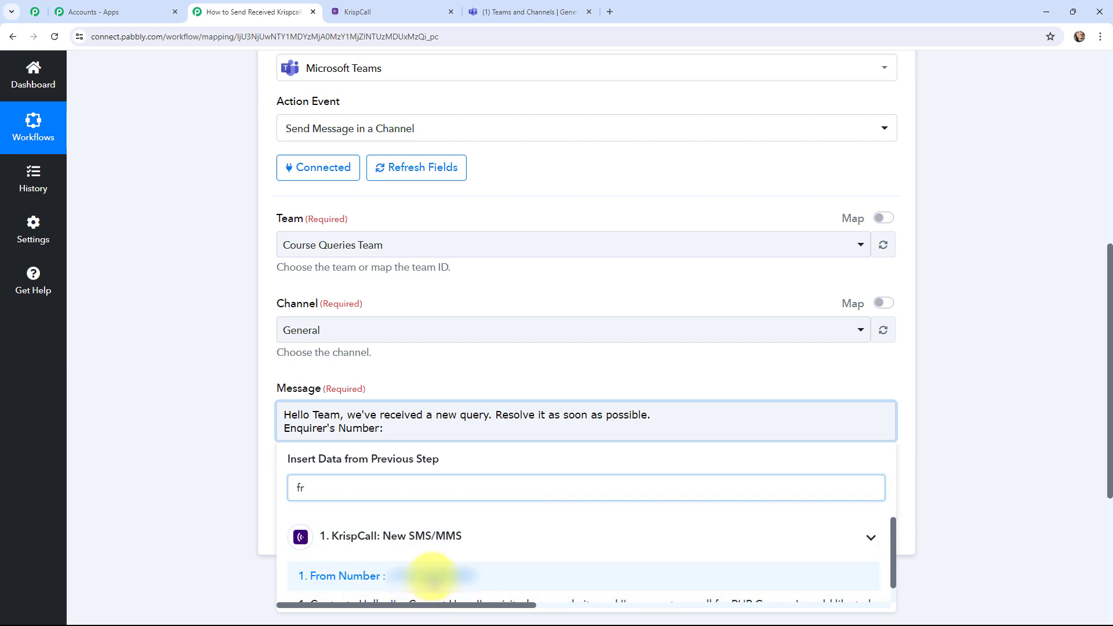
click(583, 433)
key(Return)
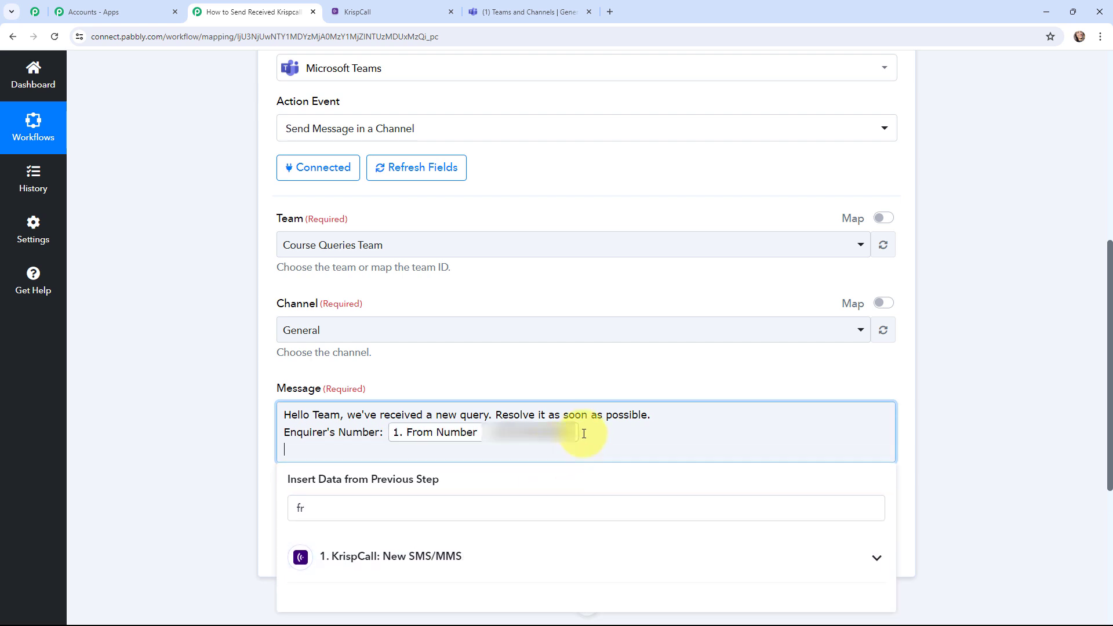
click(249, 509)
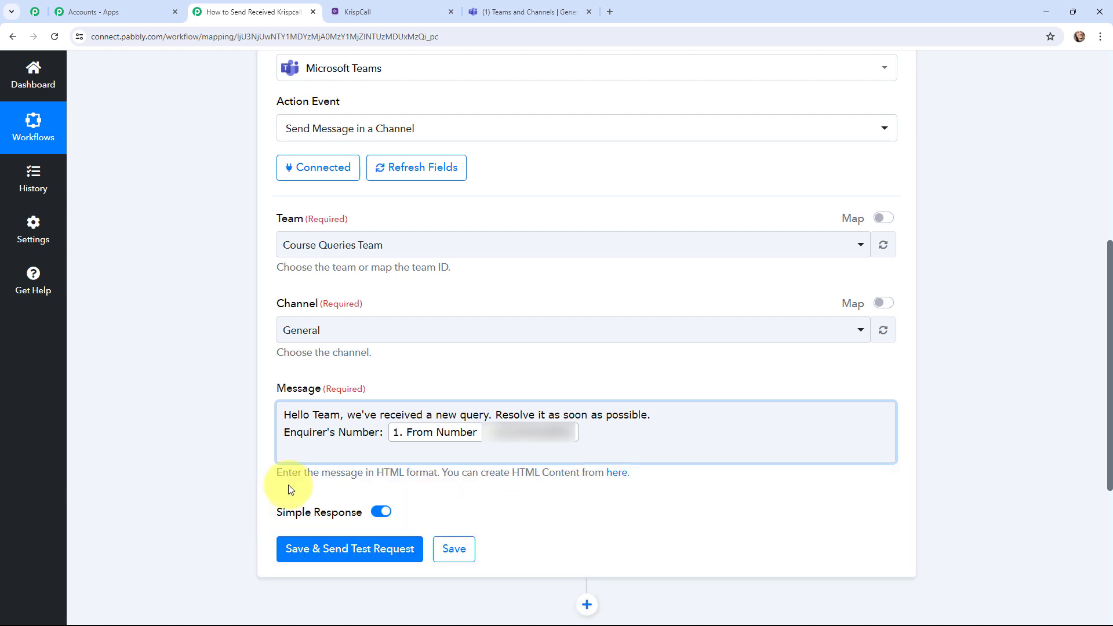
- Map the KrispCall trigger's Content on the Message's last line
click(330, 447)
click(336, 506)
text(co)
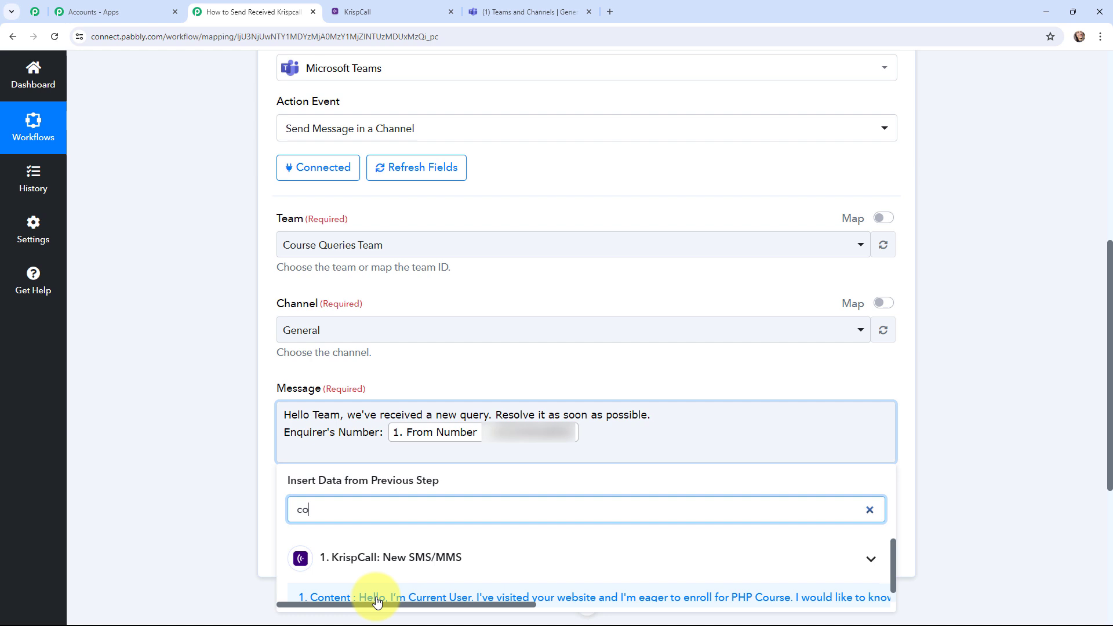
click(377, 598)
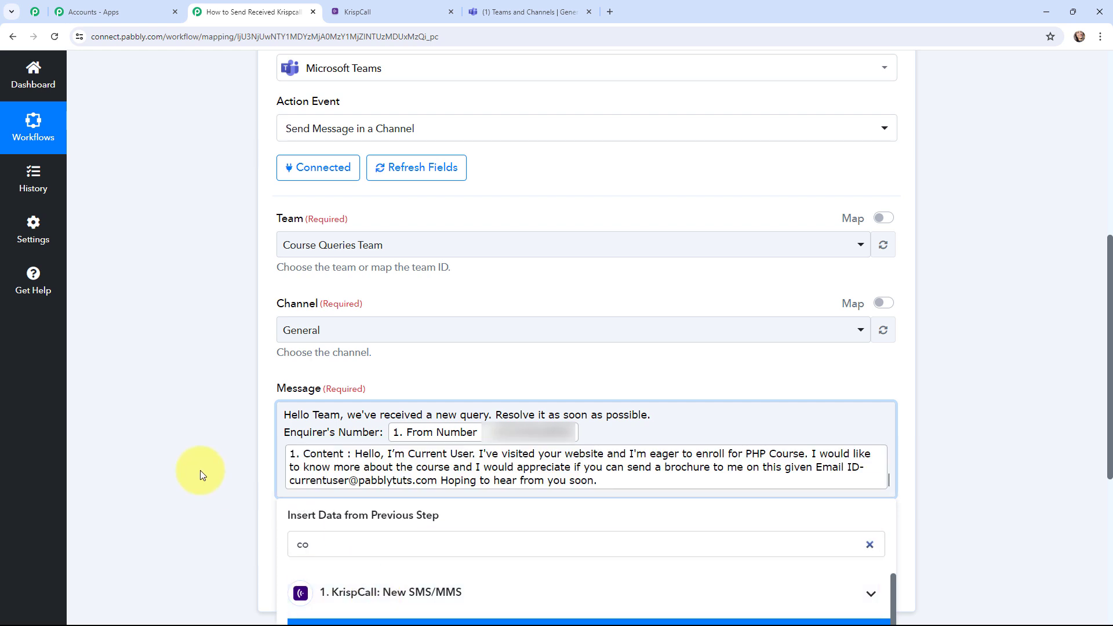
click(196, 420)
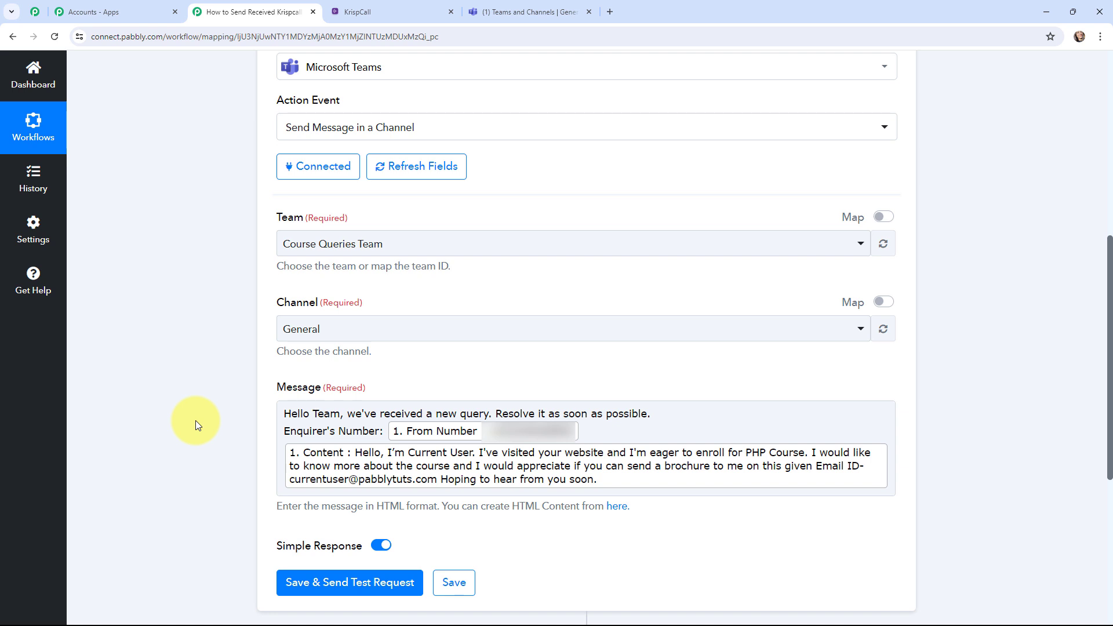
- Save the Teams action with a test request and switch to Microsoft Teams to check the General channel's posts
click(340, 584)
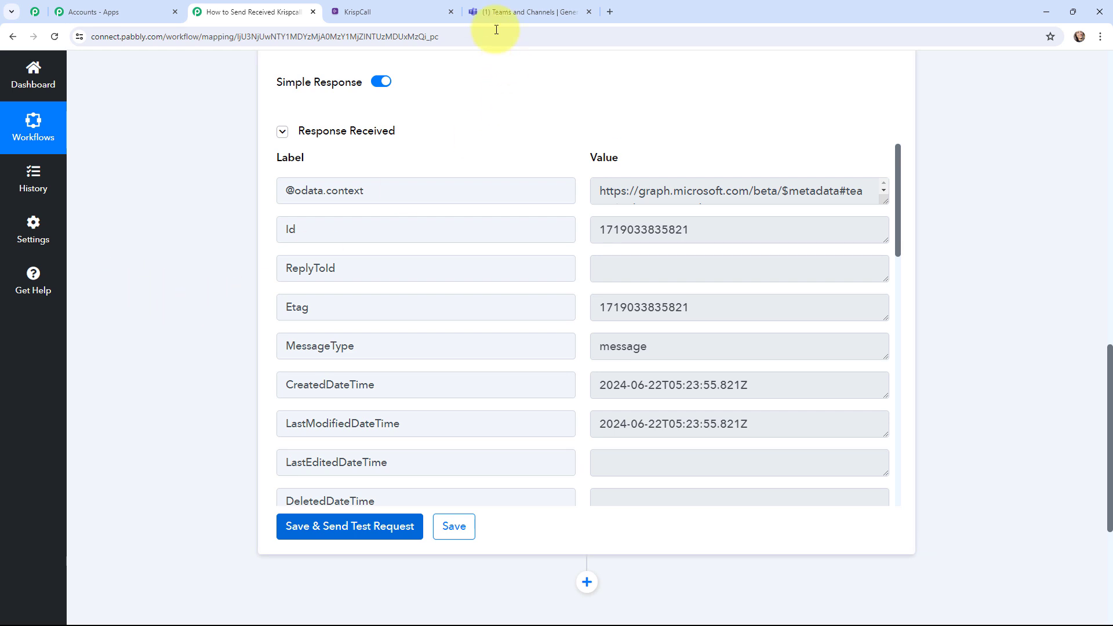
click(493, 10)
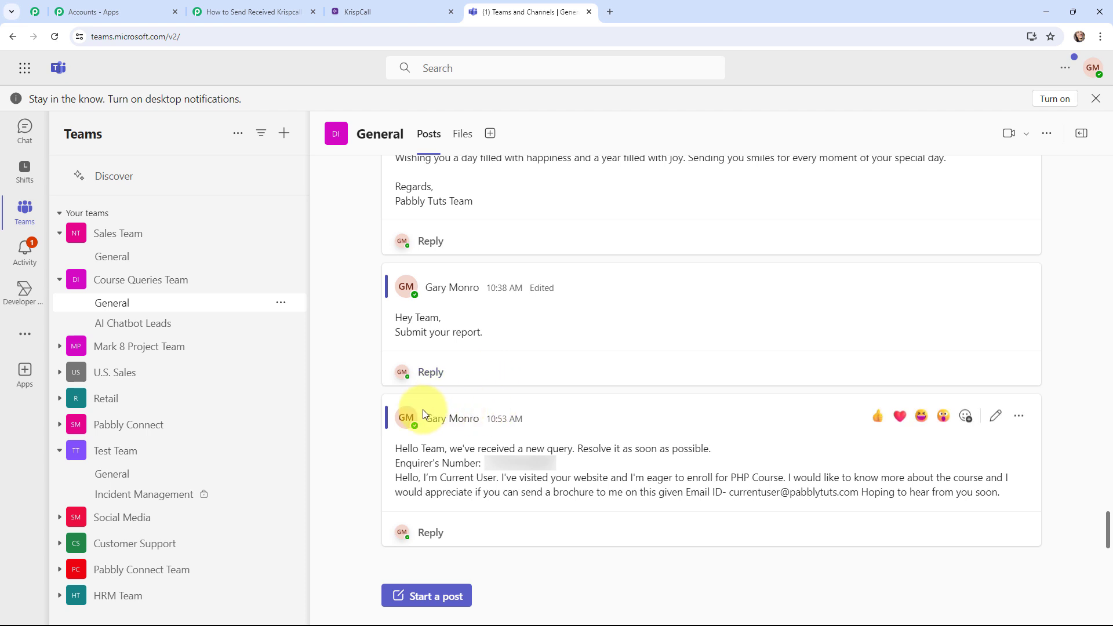